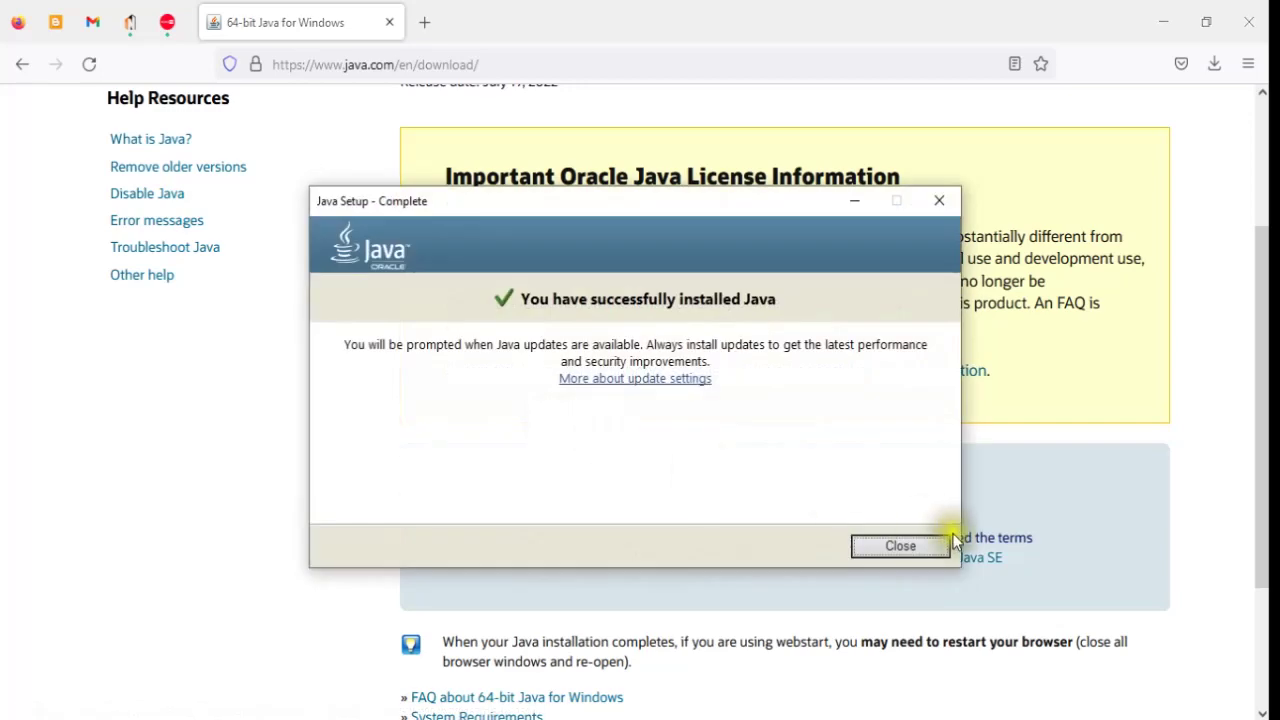
- Install TSplus 12.80.6.12 with HTTP 80, HTTPS 443 and the built-in web server, skipping Advanced Security
{"action": "left_click", "coordinate": [940, 555]}
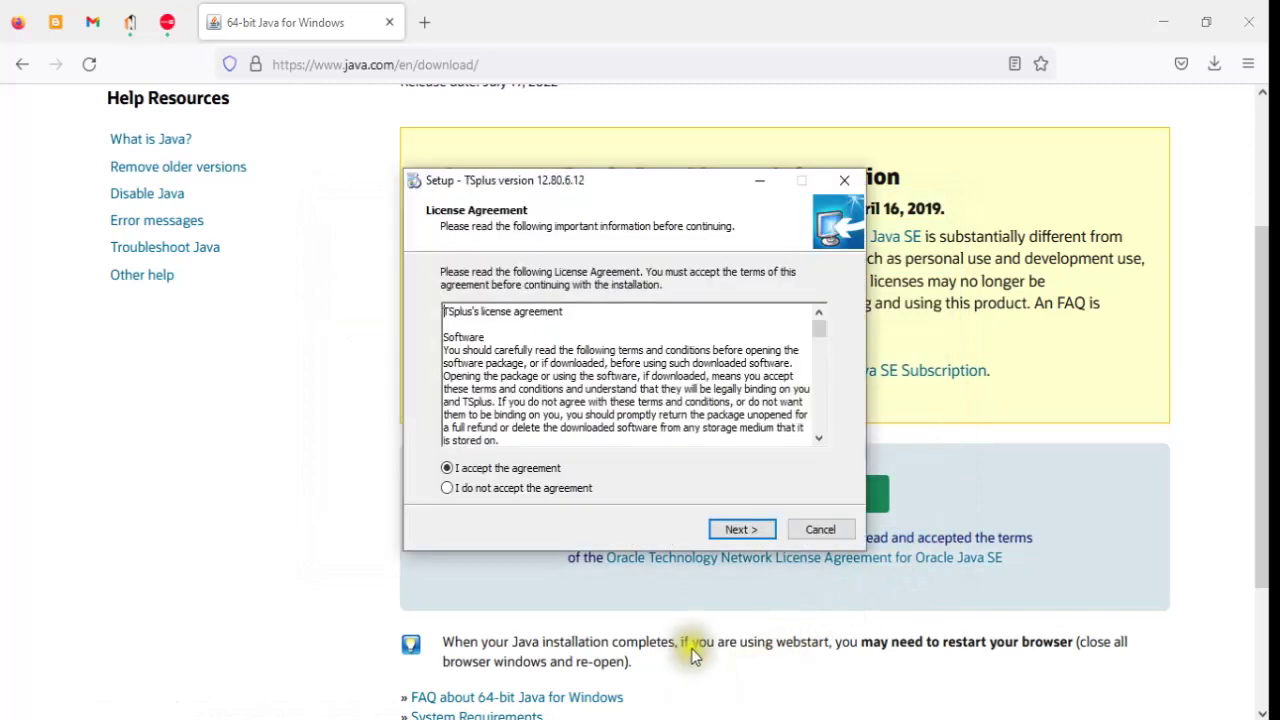
{"action": "left_click", "coordinate": [759, 532]}
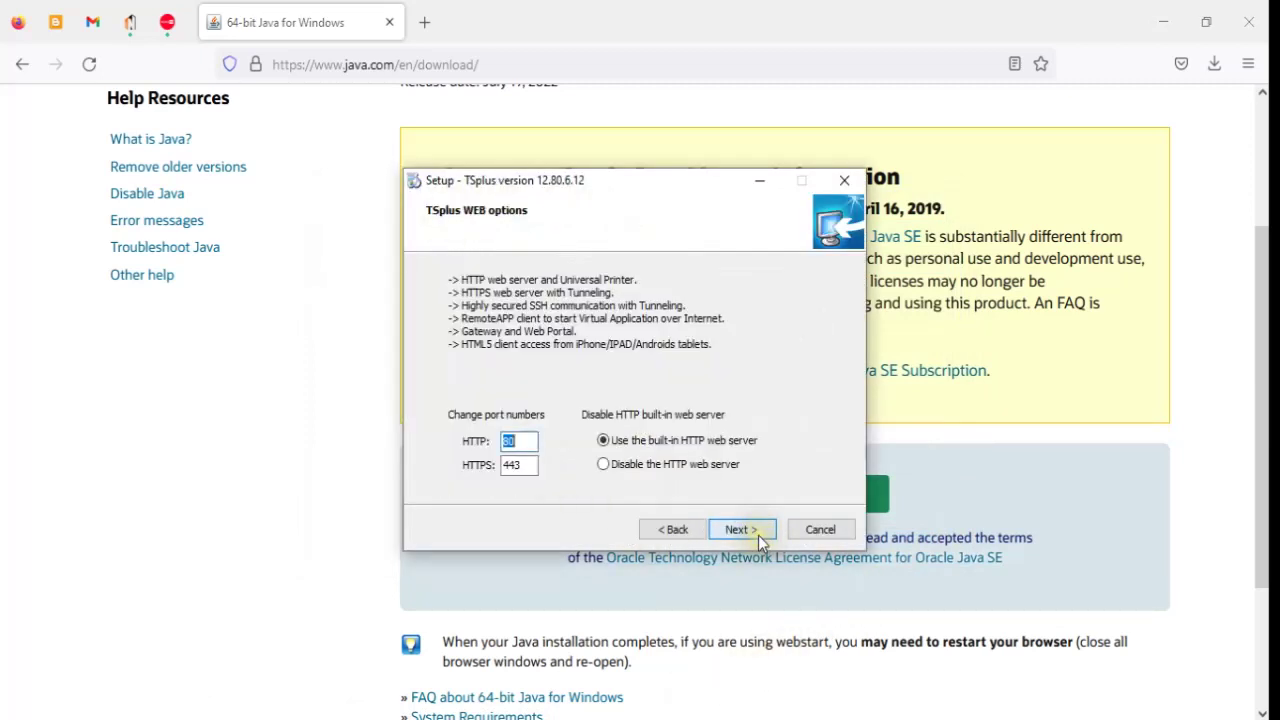
{"action": "double_click", "coordinate": [515, 464]}
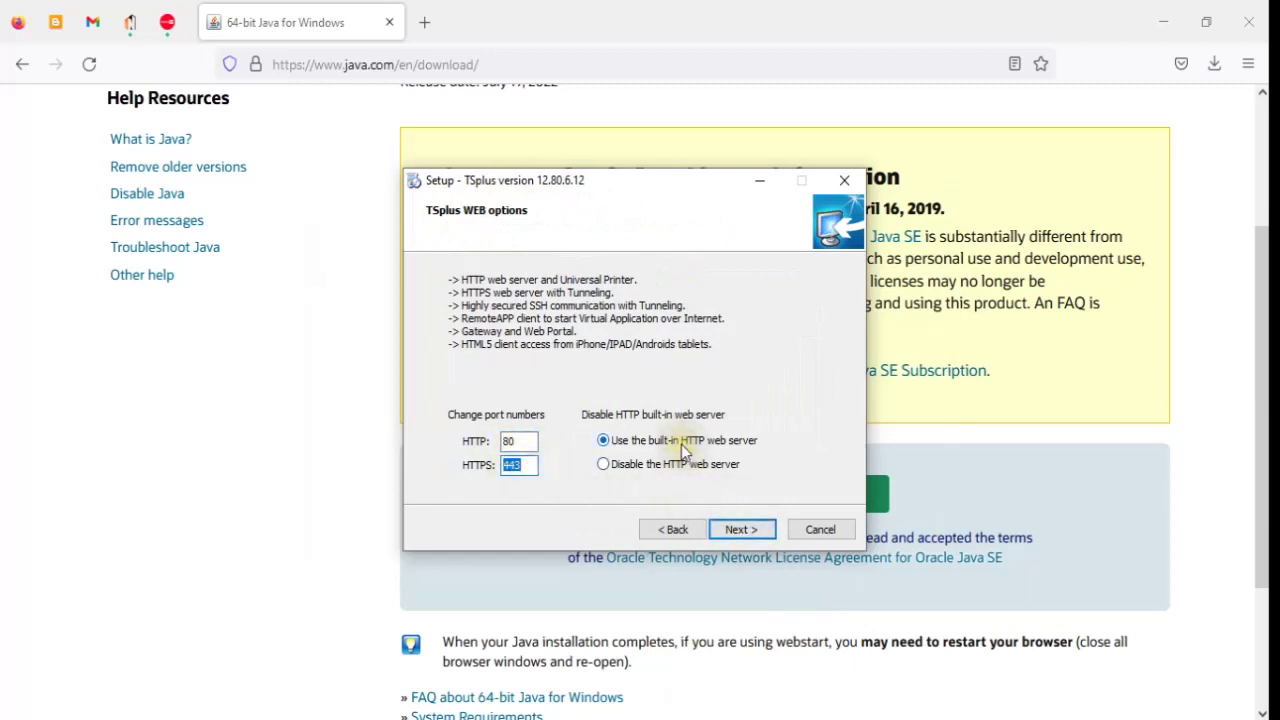
{"action": "left_click", "coordinate": [725, 447]}
{"action": "left_click", "coordinate": [753, 532]}
{"action": "left_click", "coordinate": [753, 532]}
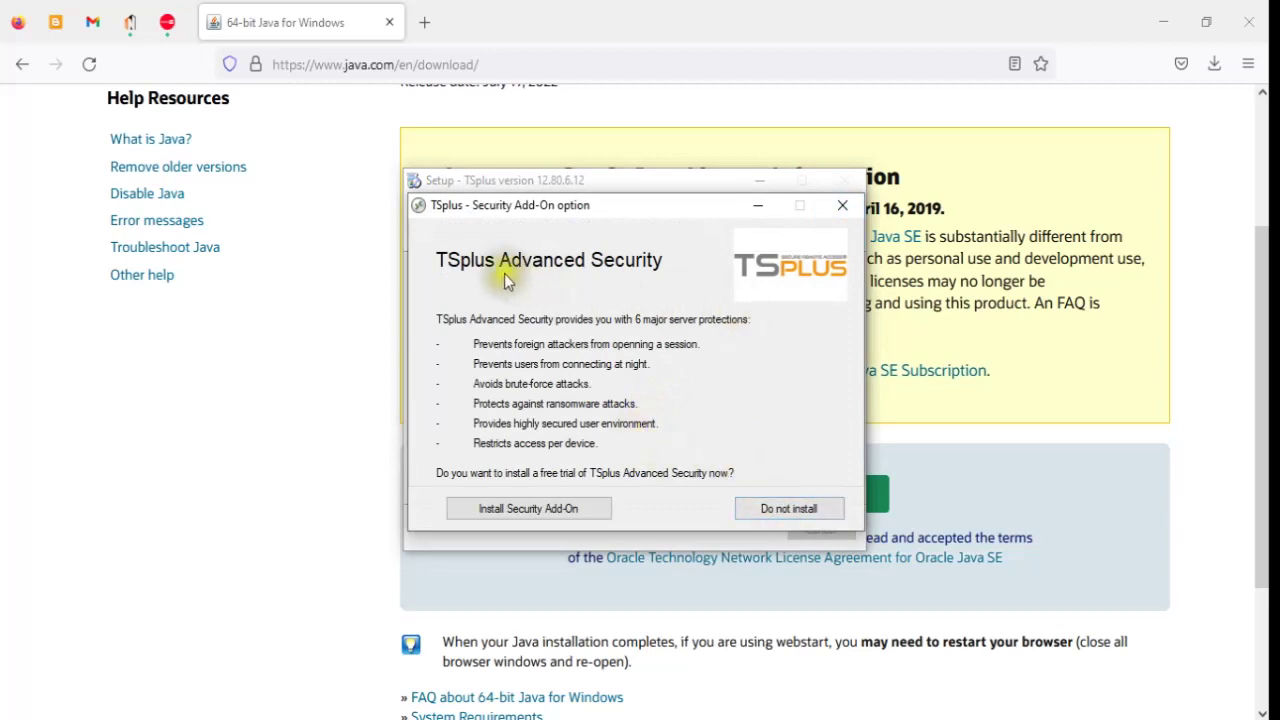
{"action": "left_click", "coordinate": [800, 507]}
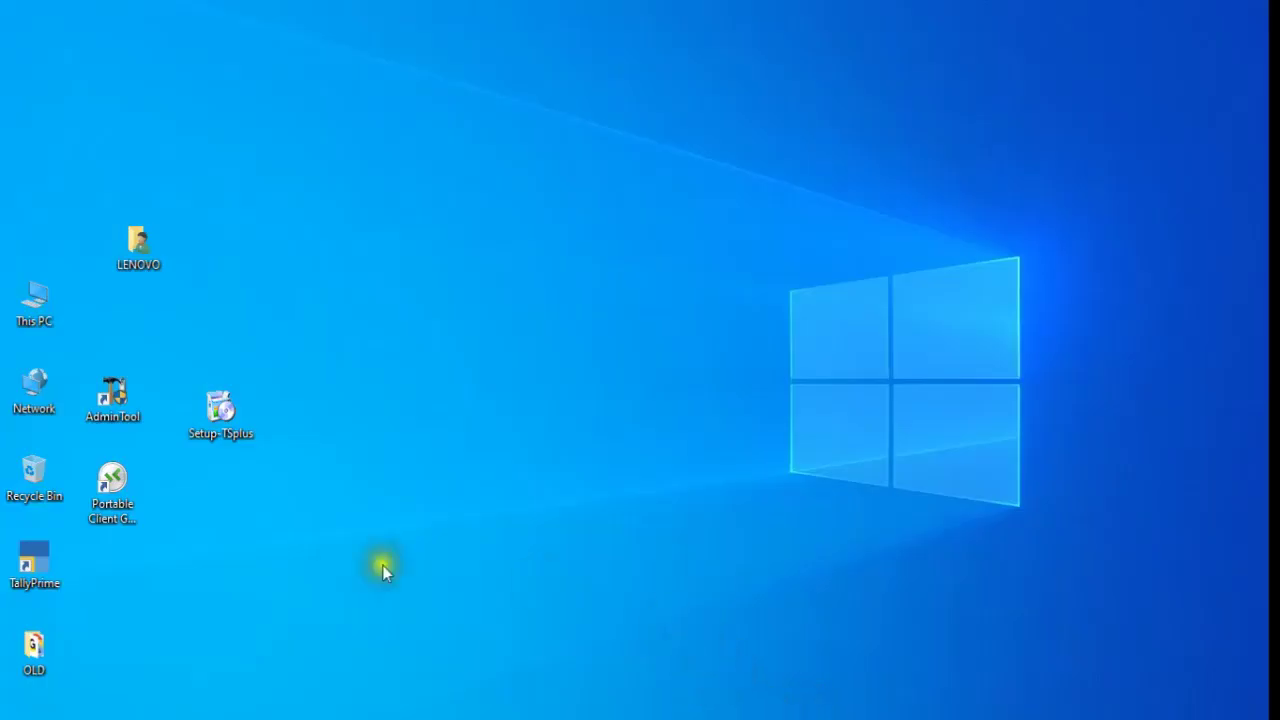
- Check the signed-in user name in the Start menu, then launch AdminTool from the desktop
{"action": "key", "text": "super"}
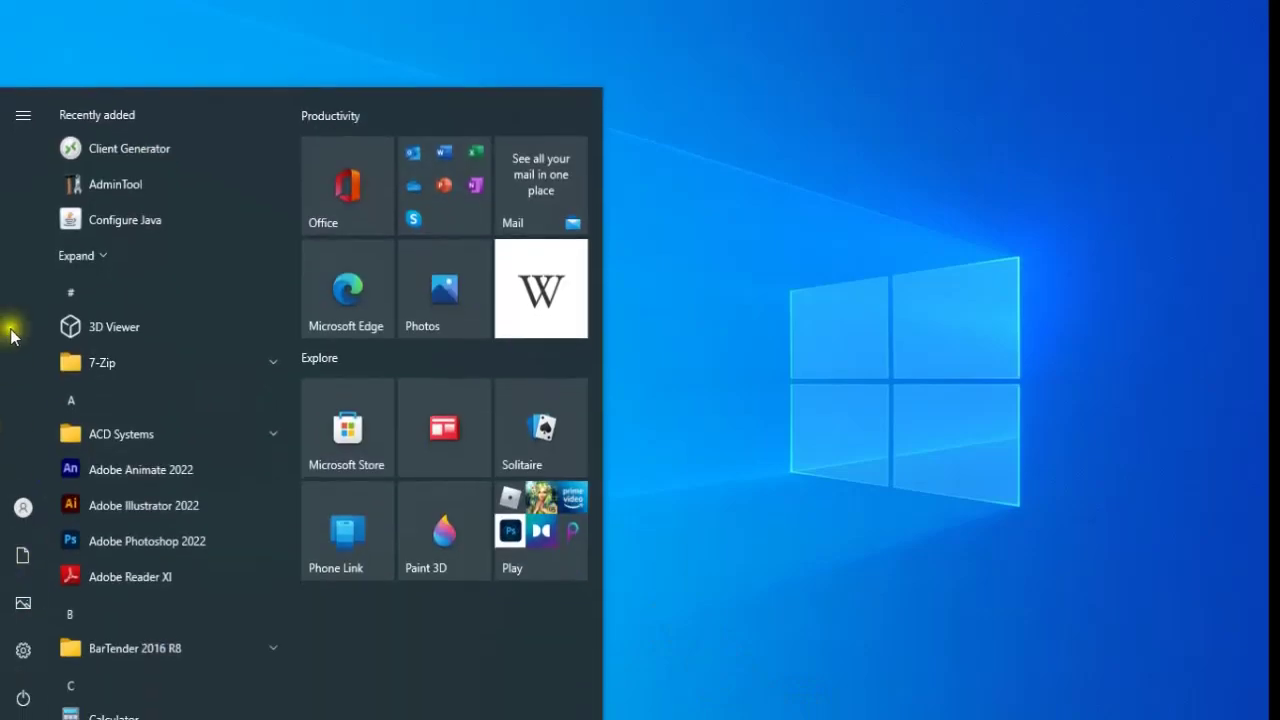
{"action": "left_click", "coordinate": [23, 115]}
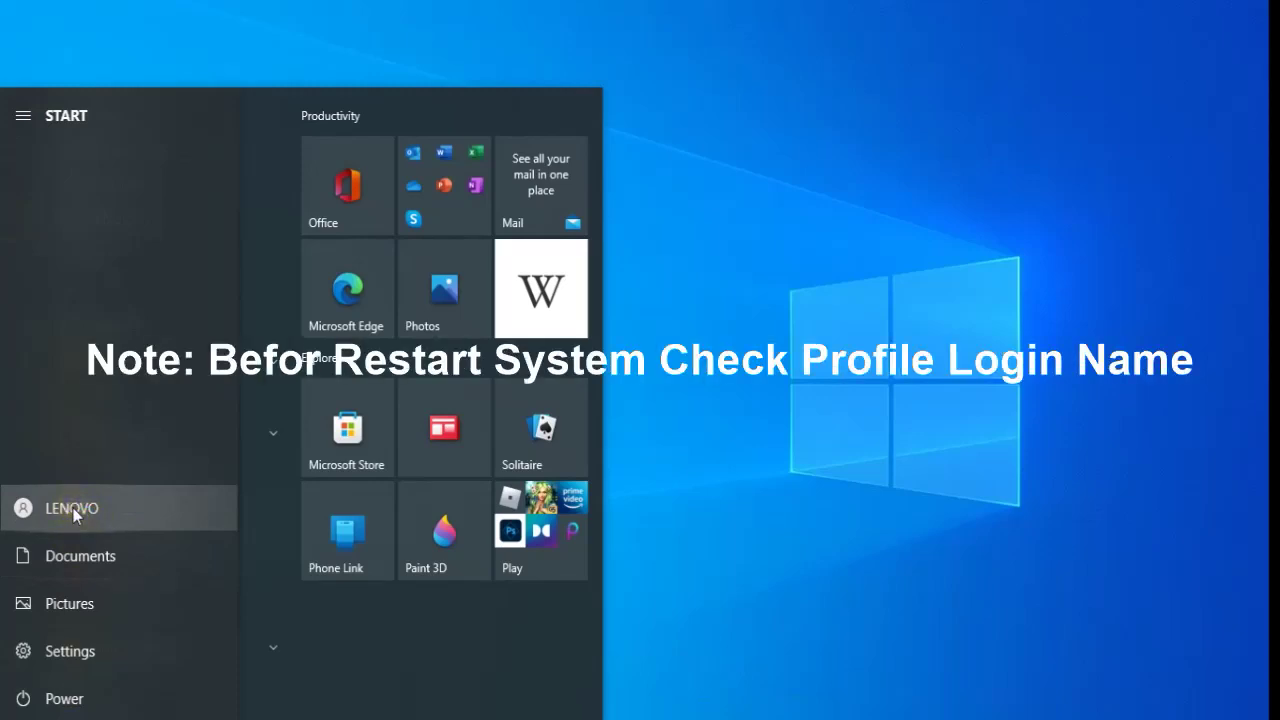
{"action": "left_click", "coordinate": [714, 403]}
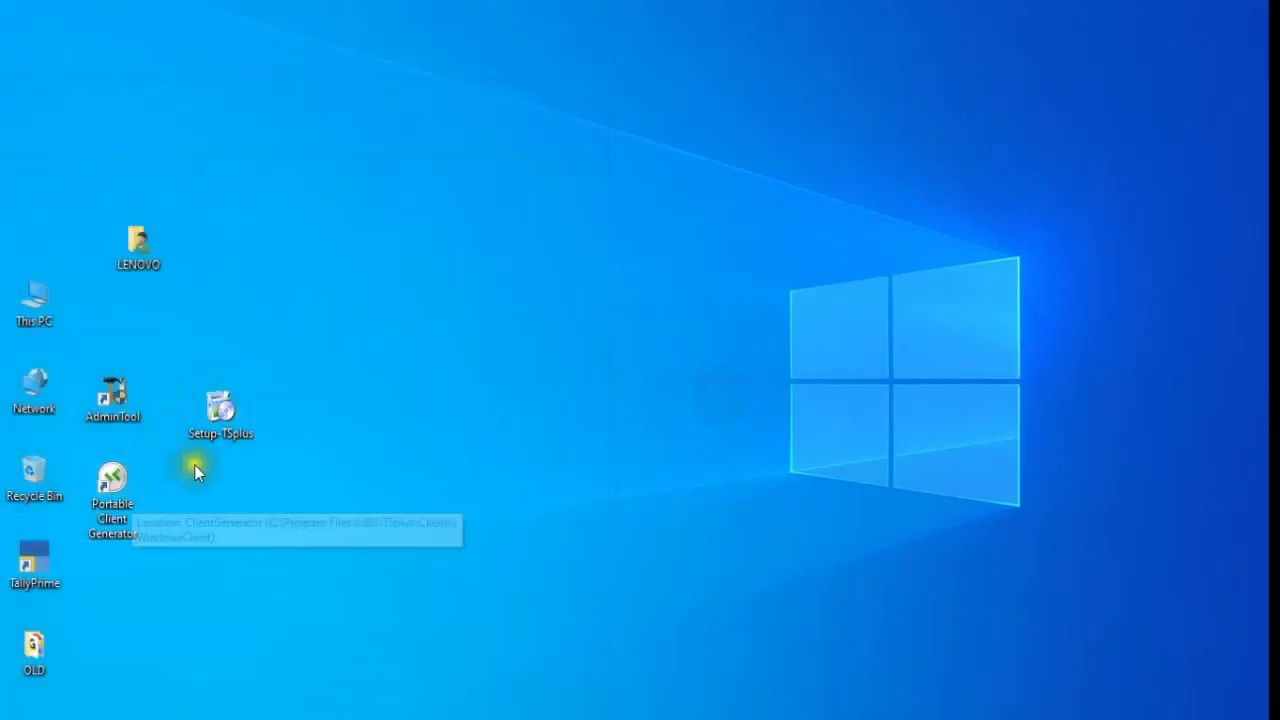
{"action": "double_click", "coordinate": [125, 417]}
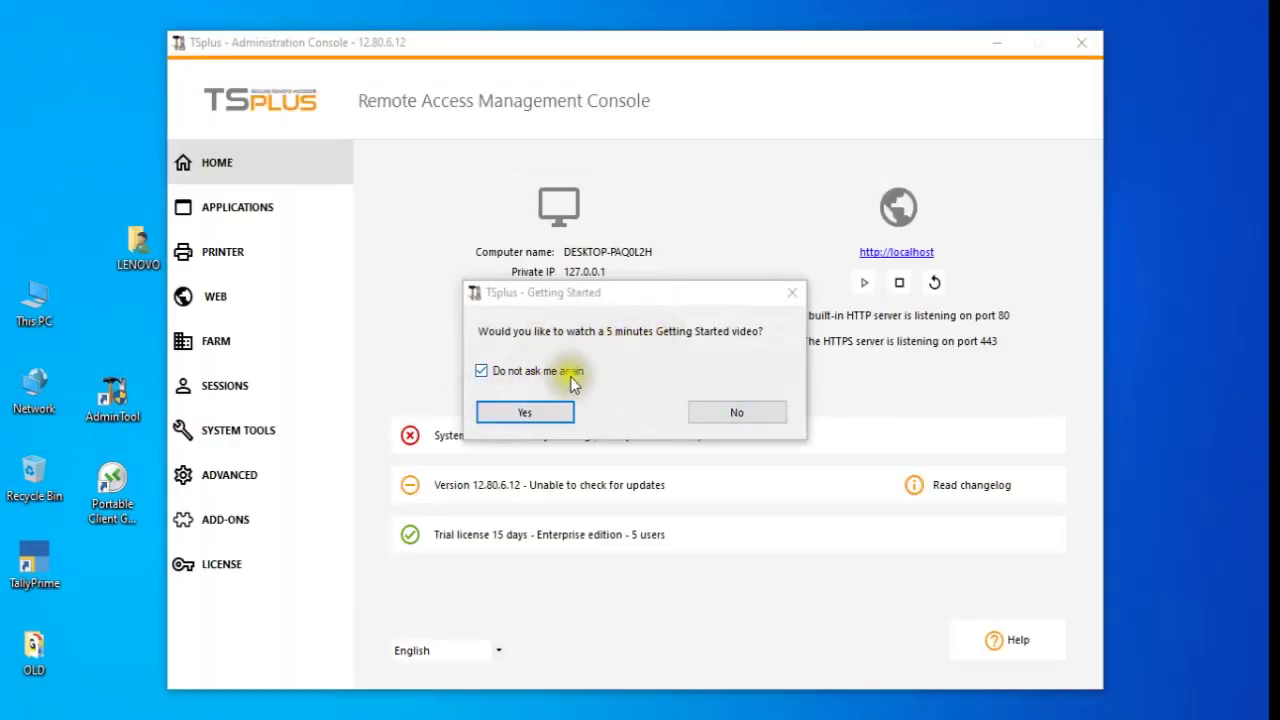
- Decline the Getting Started video and select the private IP 127.0.0.1 and computer name DESKTOP-PAQ0L2H
{"action": "left_click", "coordinate": [575, 372]}
{"action": "left_click", "coordinate": [739, 412]}
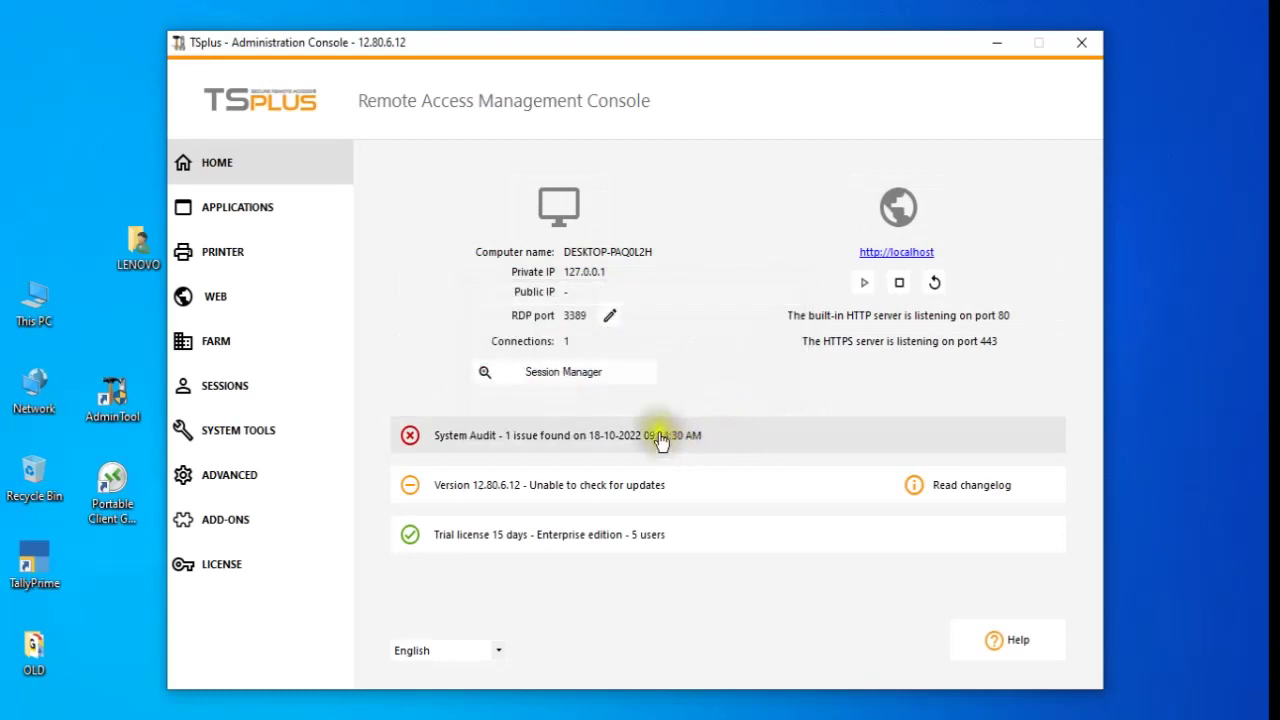
{"action": "double_click", "coordinate": [574, 274]}
{"action": "left_click_drag", "start_coordinate": [651, 251], "coordinate": [577, 258]}
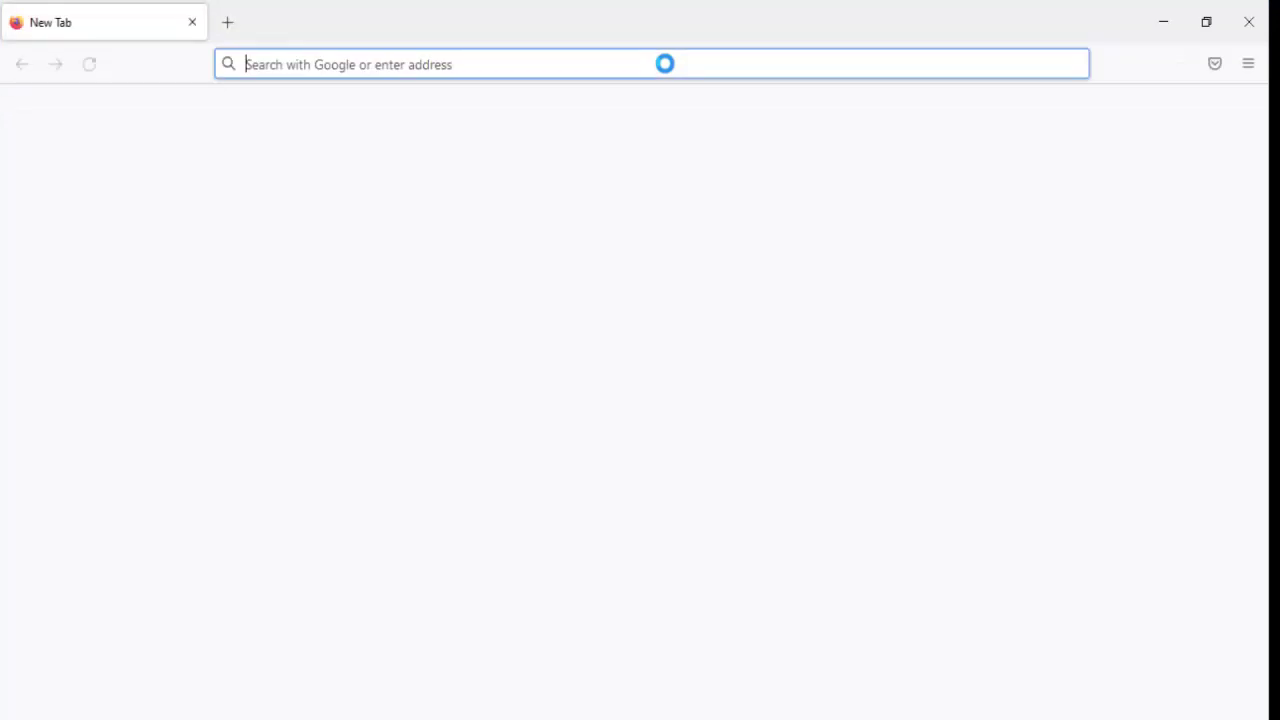
- Search for 'tally prime download' and open the TallyPrime previous-versions download page
{"action": "type", "text": "ta"}
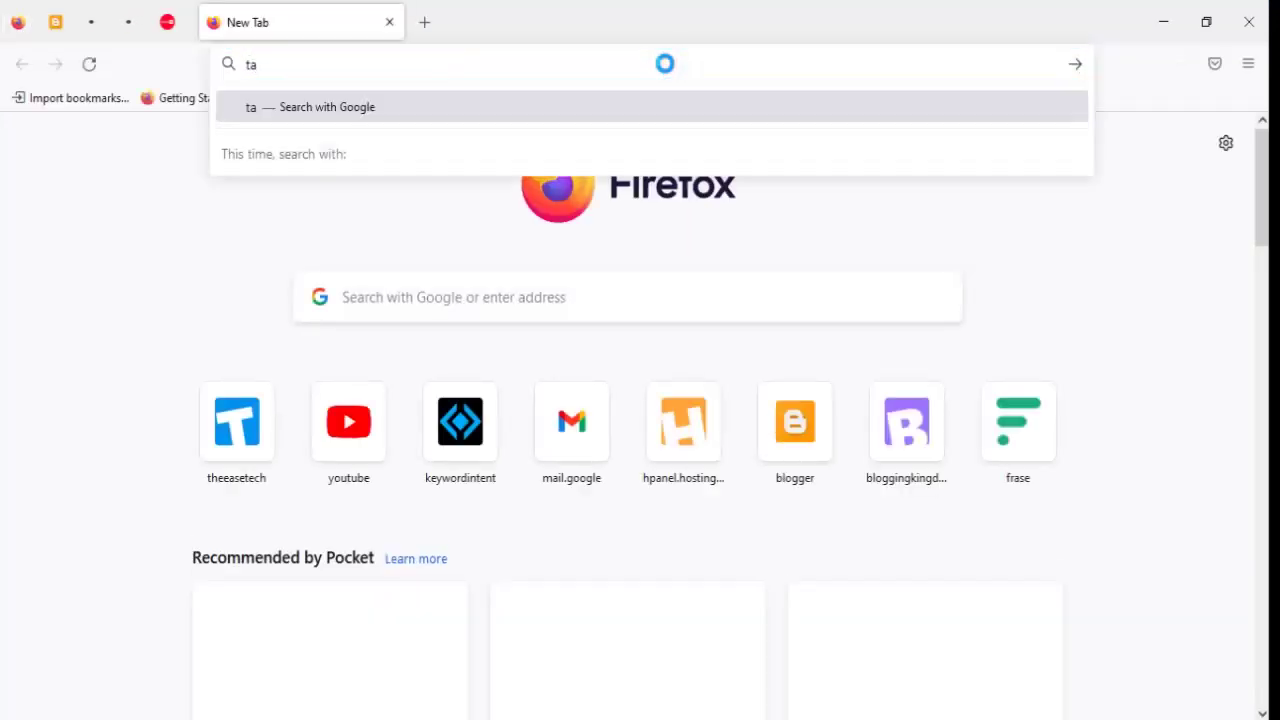
{"action": "type", "text": "lly prim"}
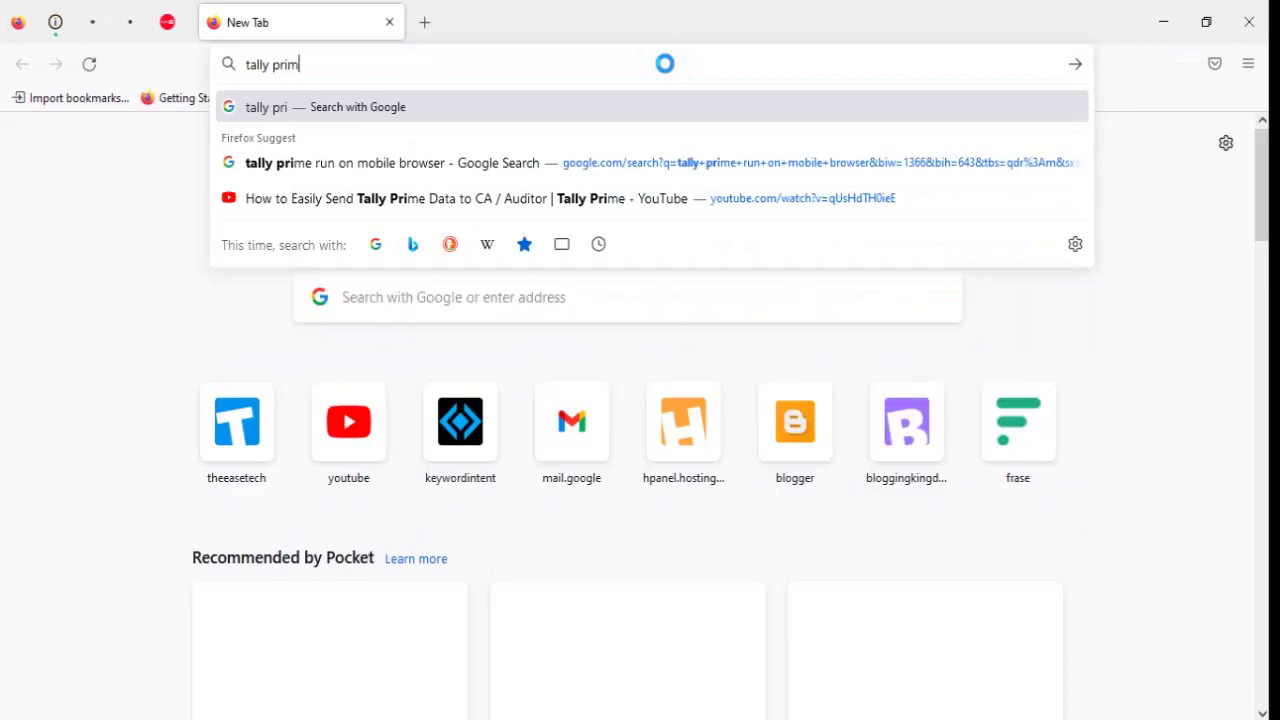
{"action": "type", "text": "e dow"}
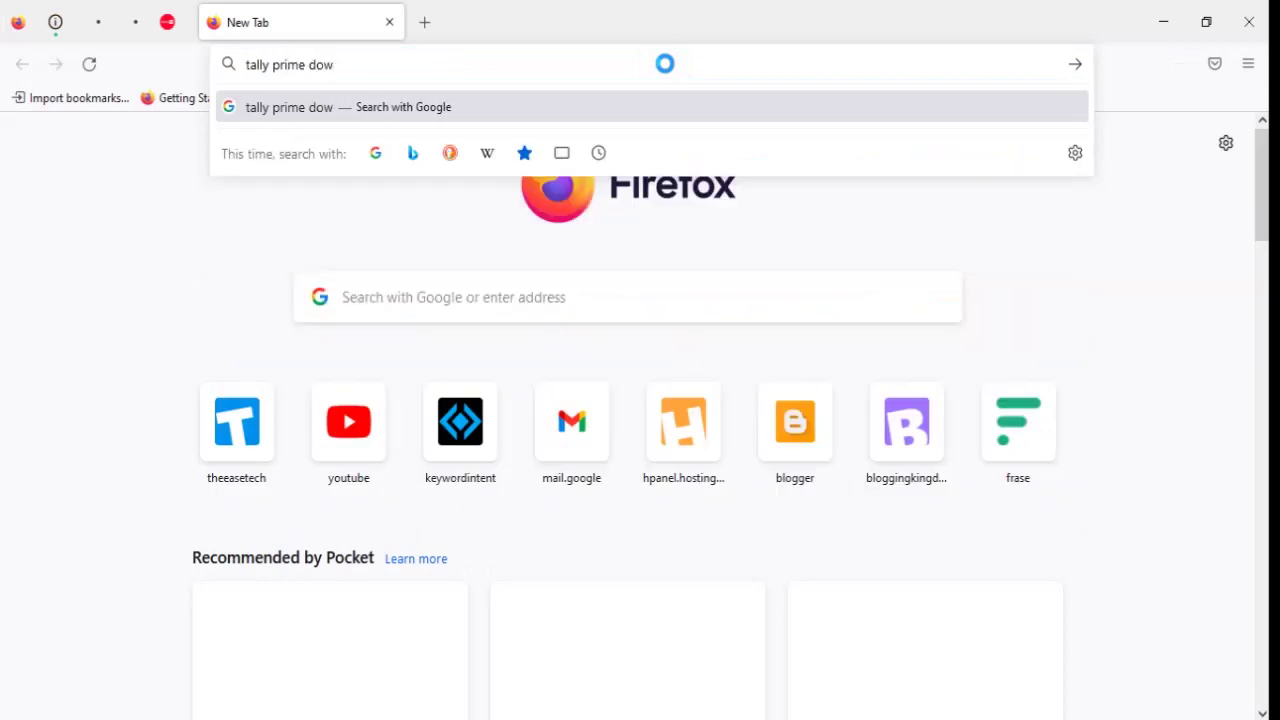
{"action": "type", "text": "nloa"}
{"action": "type", "text": "d"}
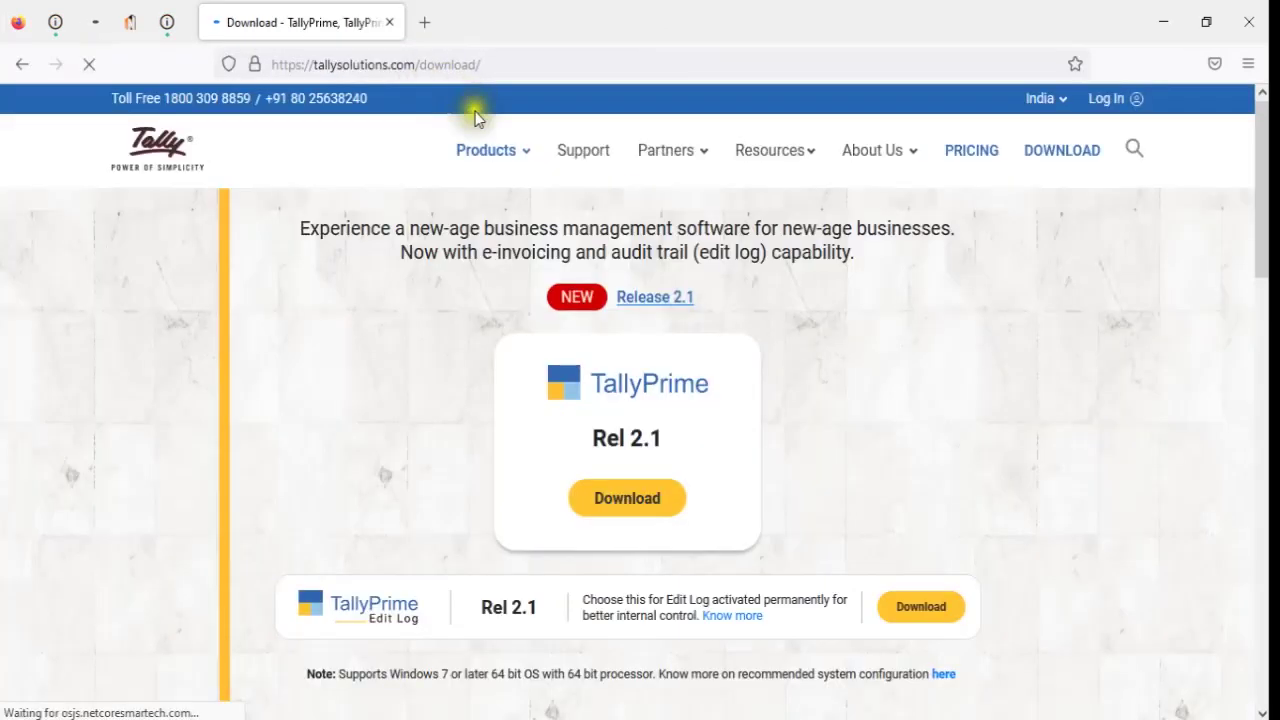
{"action": "scroll", "coordinate": [660, 535], "scroll_direction": "down", "scroll_amount": 3}
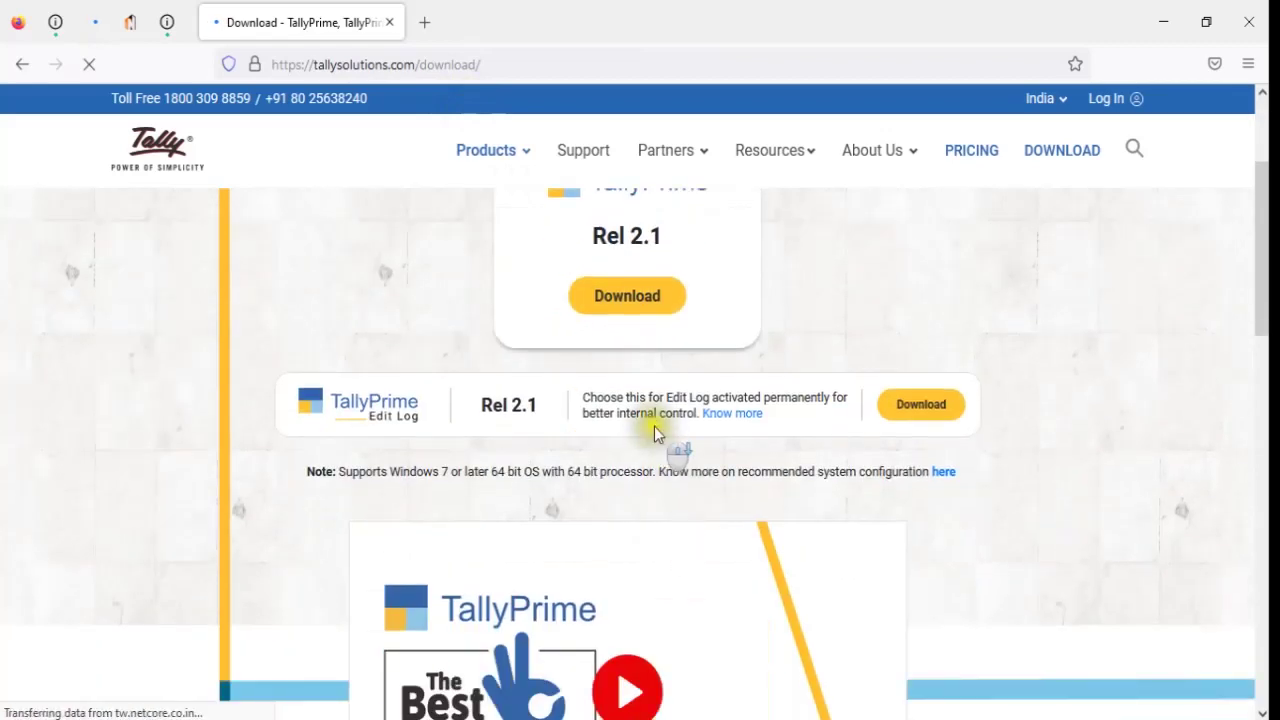
{"action": "scroll", "coordinate": [655, 433], "scroll_direction": "down", "scroll_amount": 6}
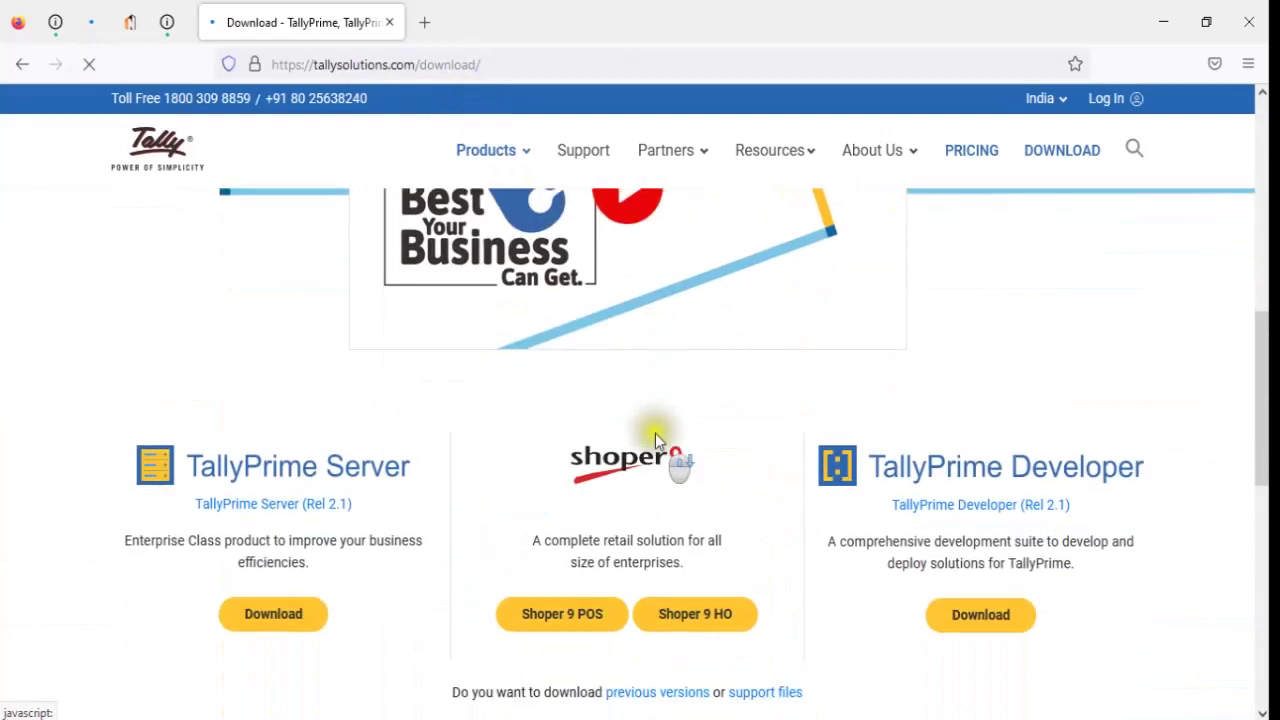
{"action": "scroll", "coordinate": [405, 528], "scroll_direction": "down", "scroll_amount": 3}
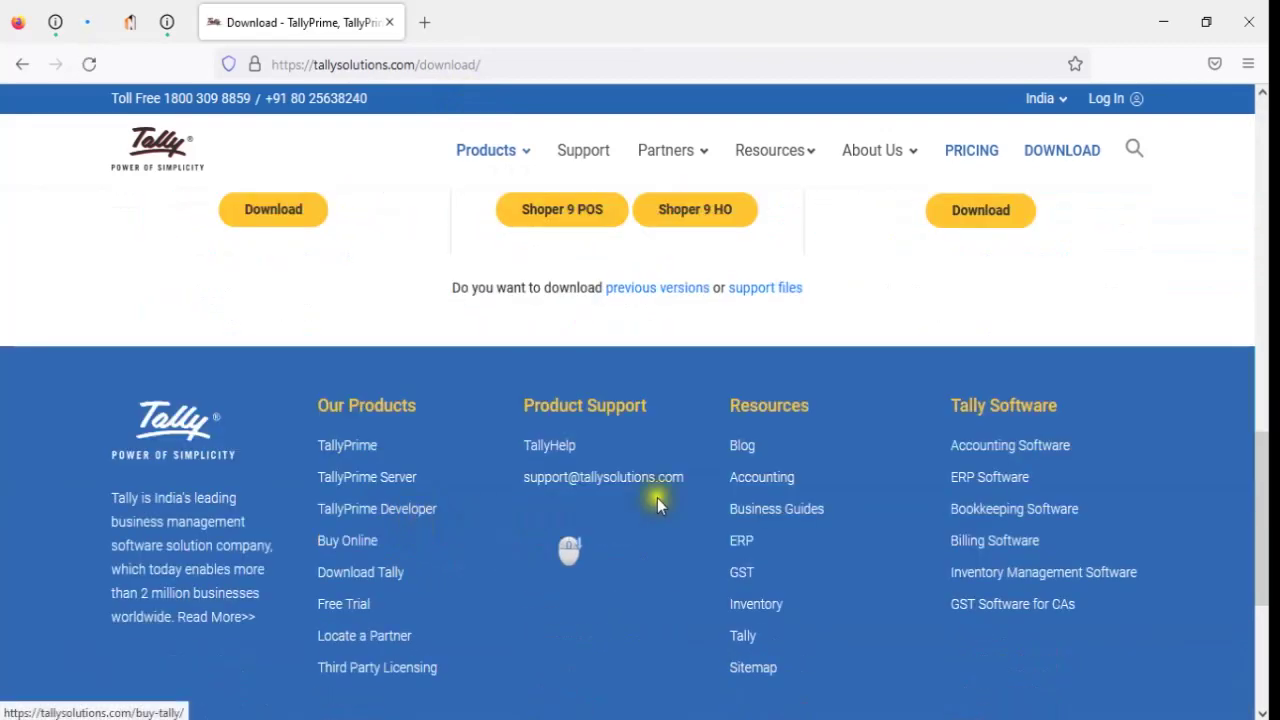
{"action": "left_click", "coordinate": [678, 297]}
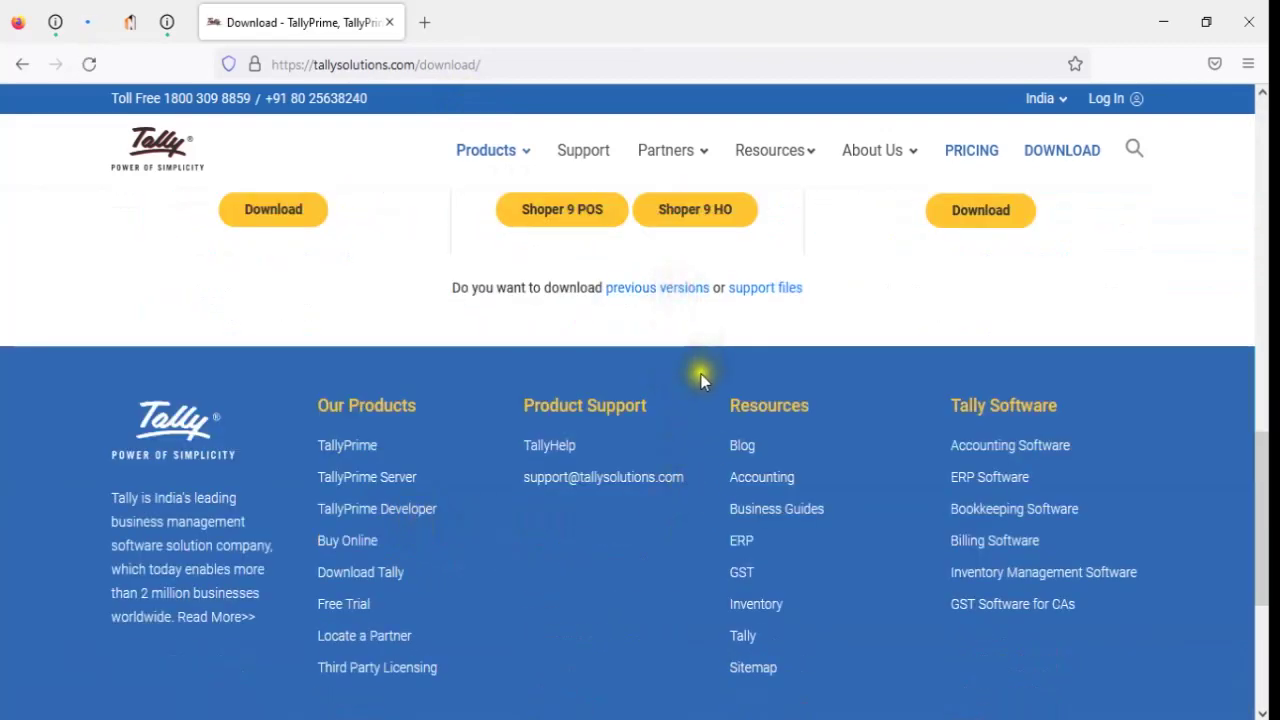
- Download setup.exe for TallyPrime Release 2.0.1 (Extension For Tax) from the earlier-releases list
{"action": "scroll", "coordinate": [575, 410], "scroll_direction": "down", "scroll_amount": 4}
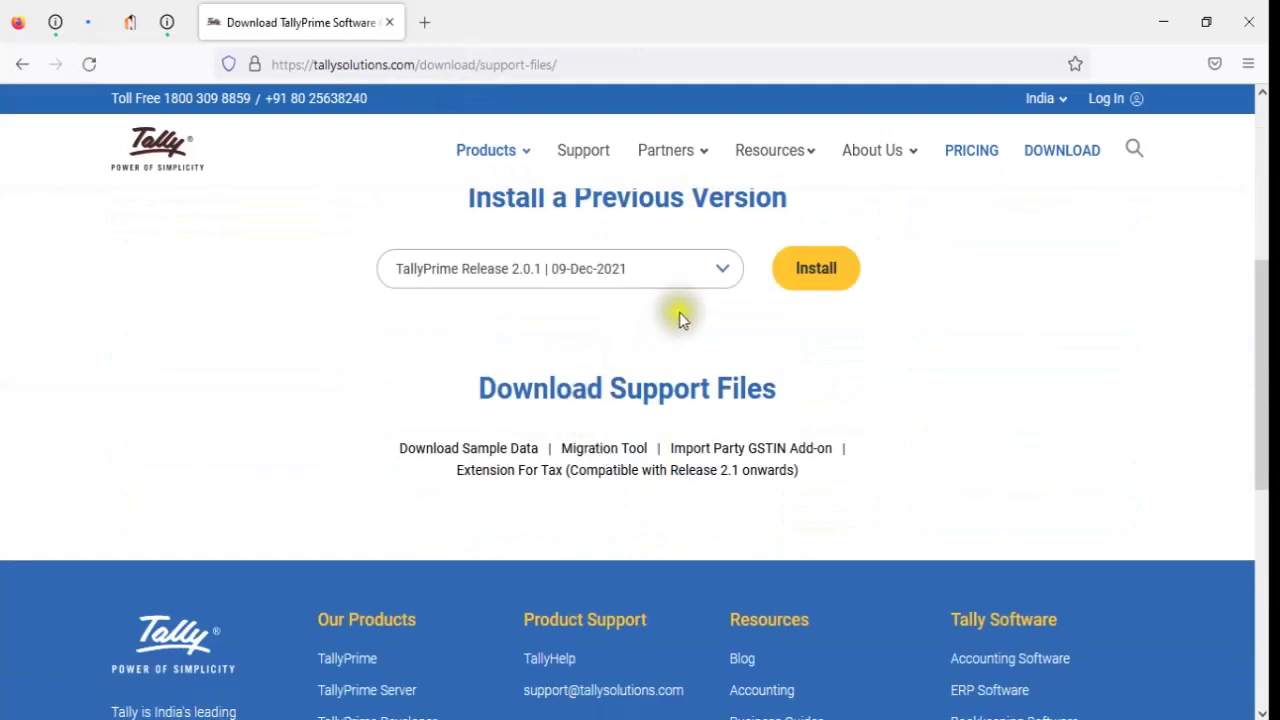
{"action": "left_click", "coordinate": [720, 270]}
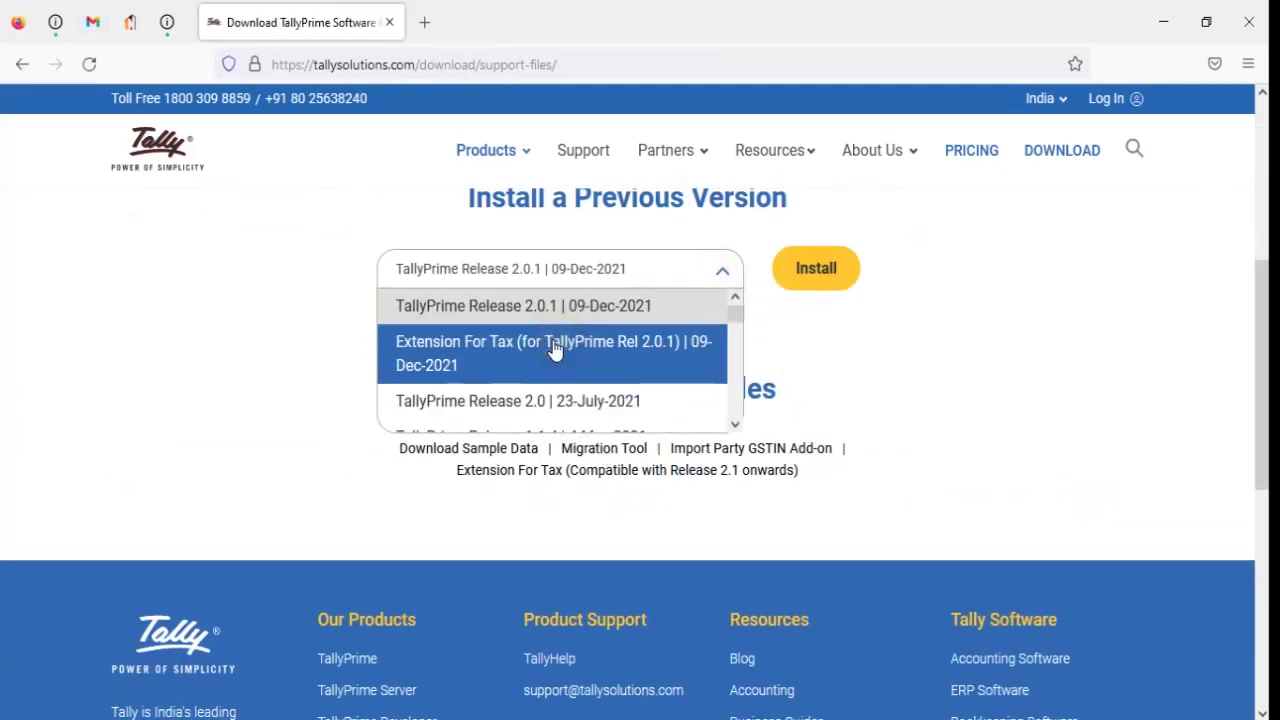
{"action": "left_click", "coordinate": [555, 350]}
{"action": "left_click", "coordinate": [902, 267]}
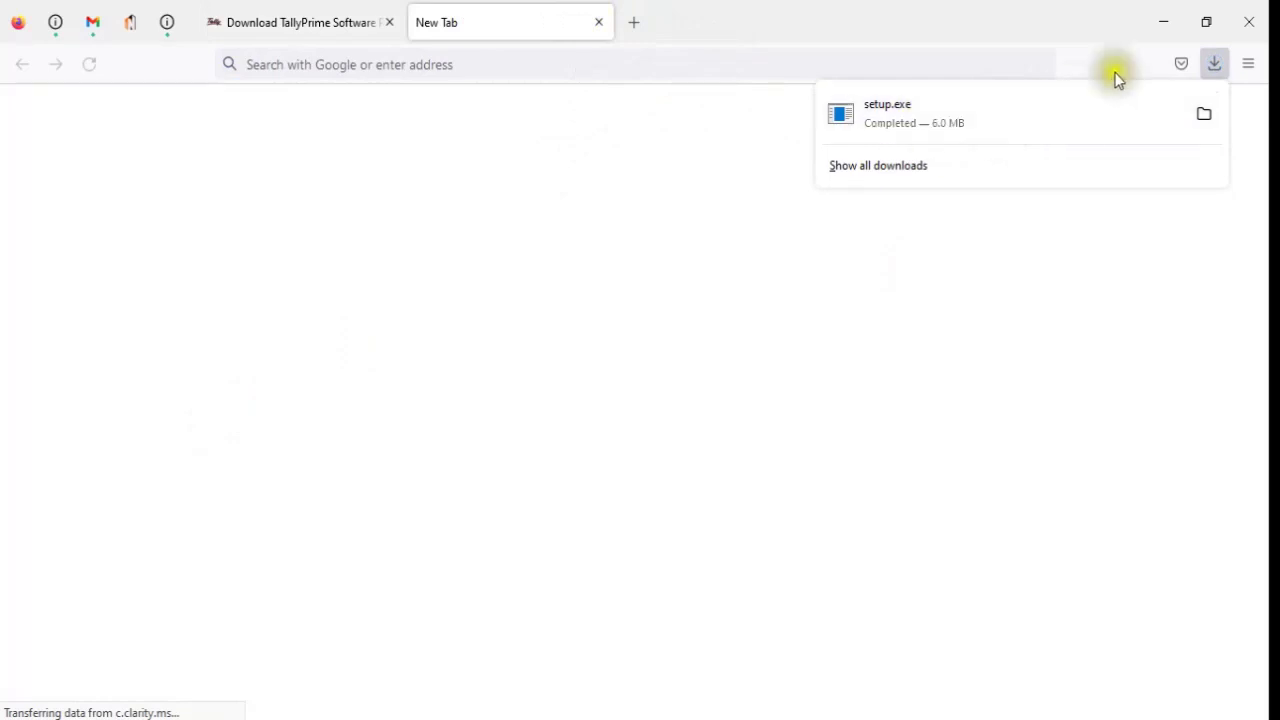
{"action": "left_click", "coordinate": [1167, 14]}
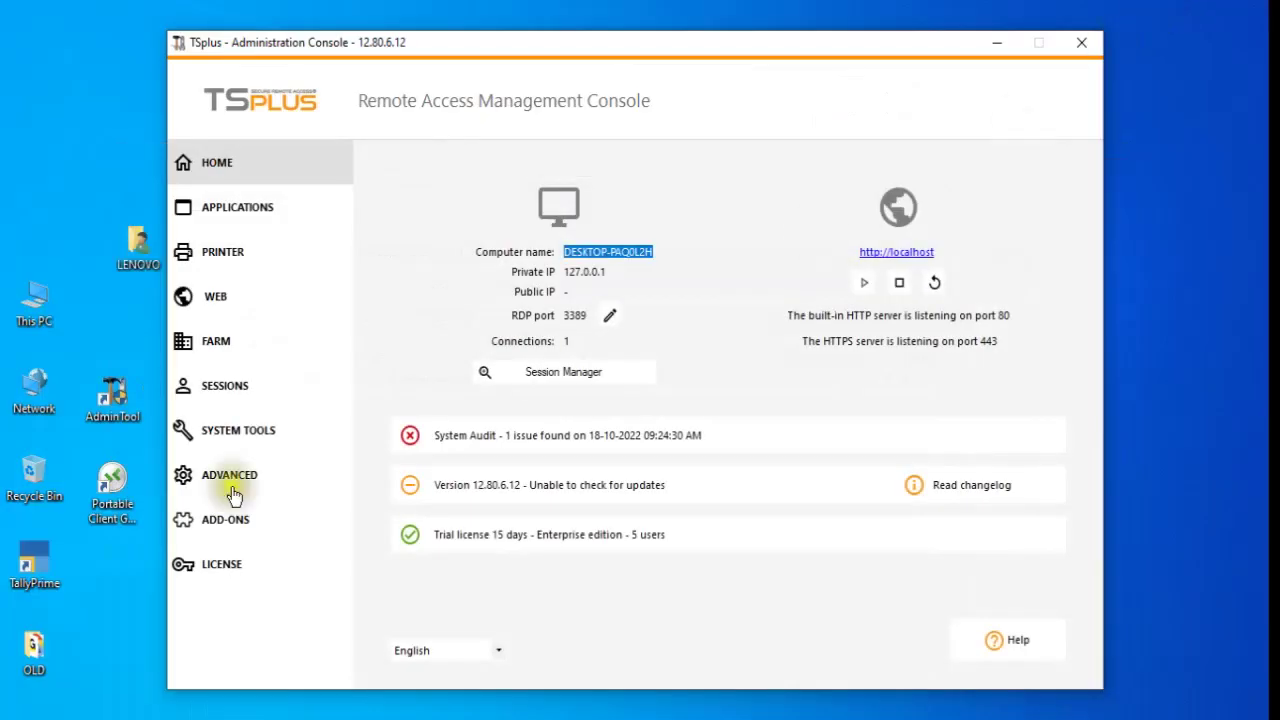
- Copy the TallyPrime install path C:\Program Files\TallyPrime from its shortcut's file location
{"action": "double_click", "coordinate": [42, 570]}
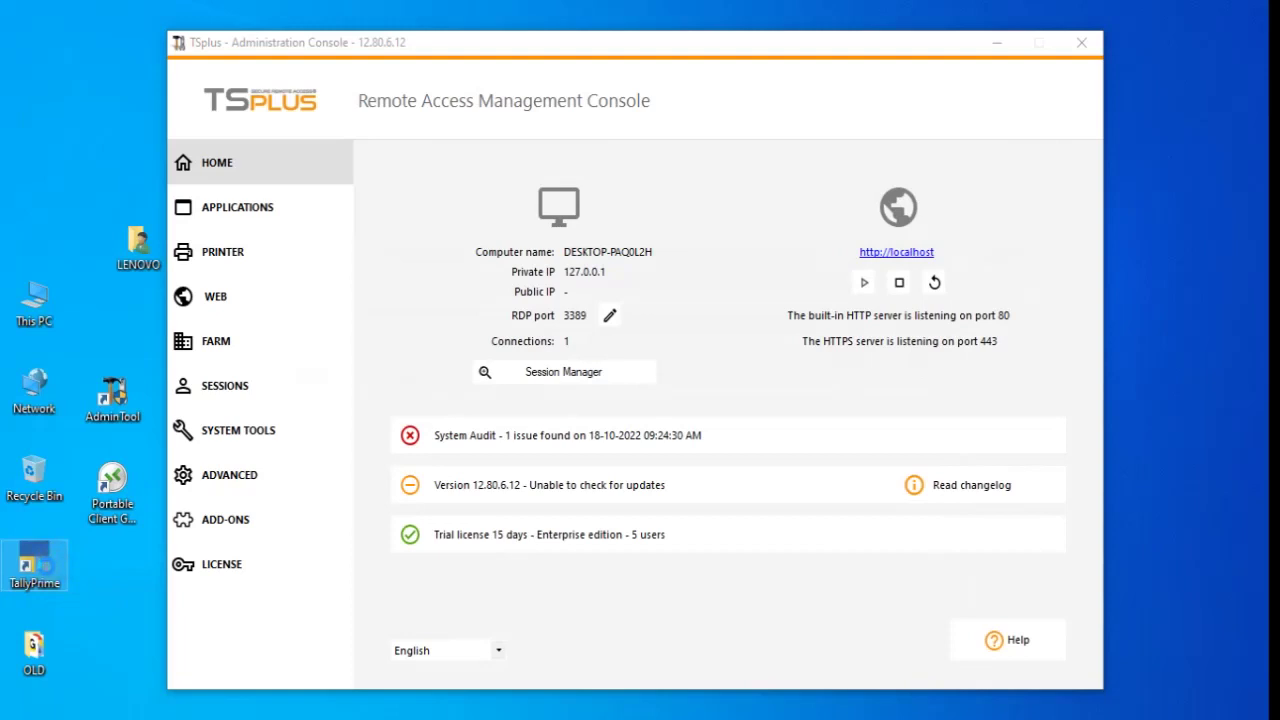
{"action": "right_click", "coordinate": [38, 565]}
{"action": "left_click", "coordinate": [105, 76]}
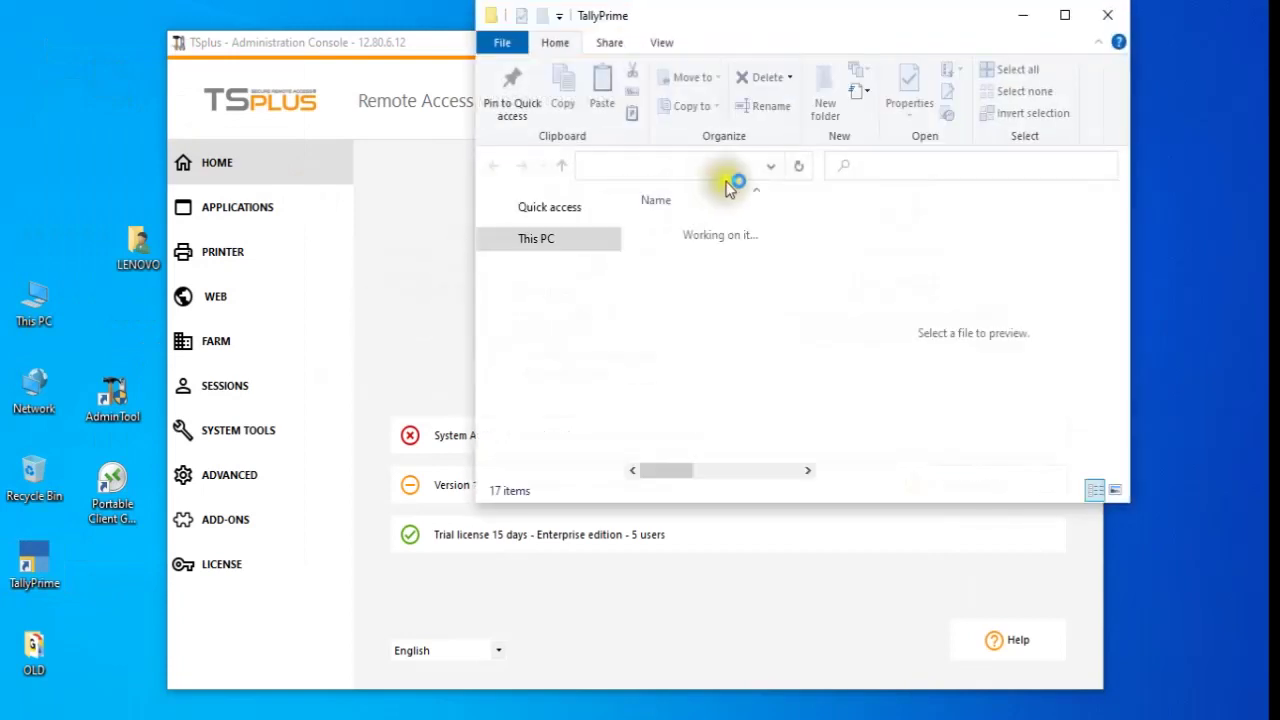
{"action": "left_click", "coordinate": [743, 167]}
{"action": "right_click", "coordinate": [741, 168]}
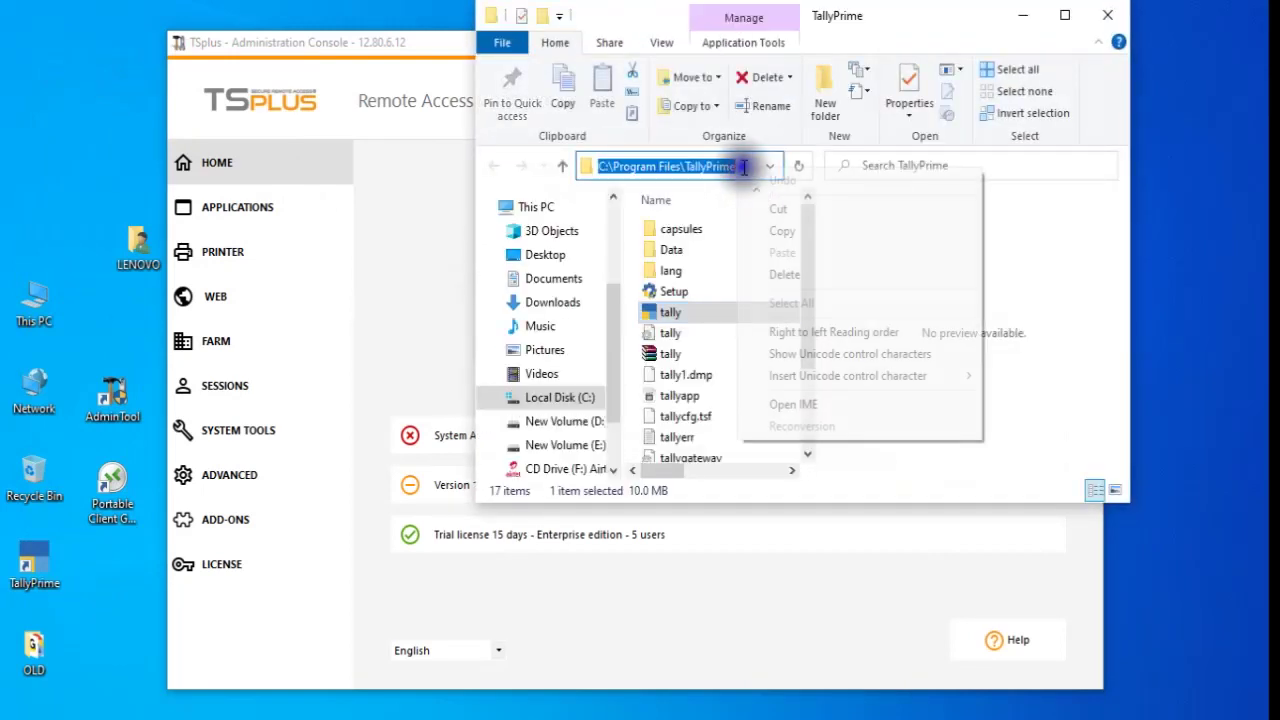
{"action": "left_click", "coordinate": [789, 230]}
{"action": "left_click", "coordinate": [1022, 15]}
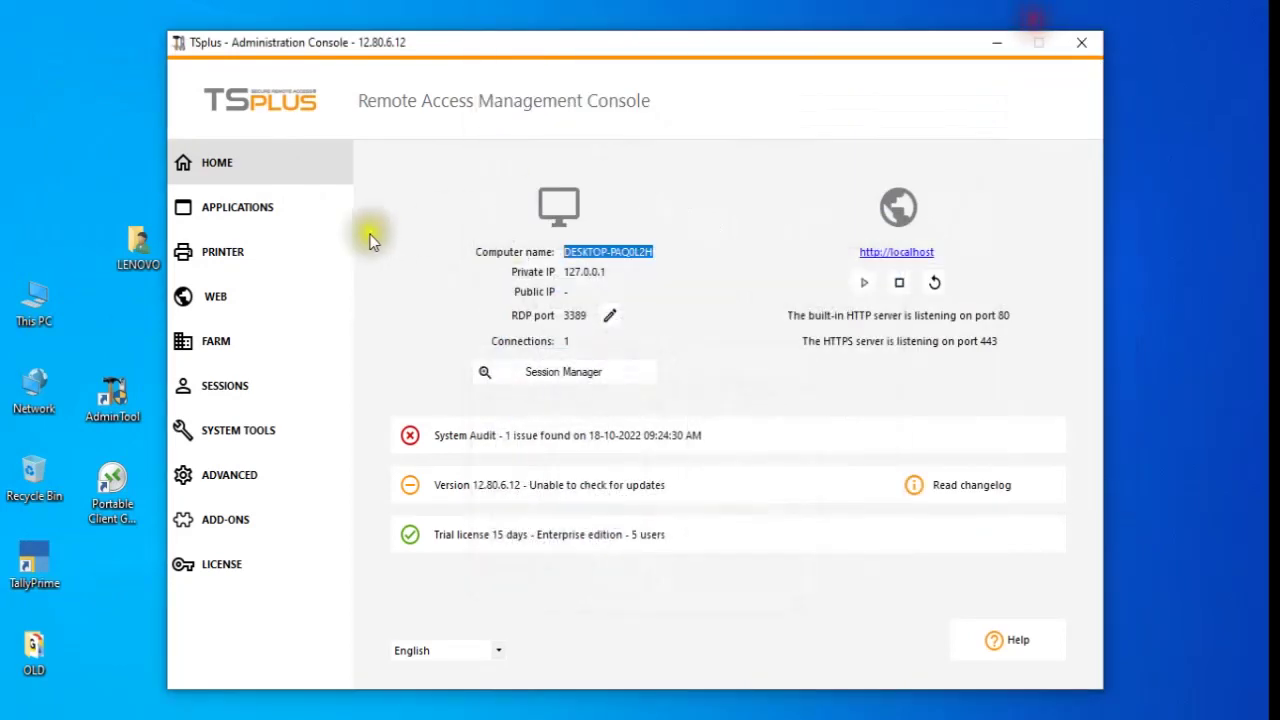
- Publish TallyPrime as a new application using C:\Program Files\TallyPrime\tally.exe, test it, and save
{"action": "left_click", "coordinate": [293, 212]}
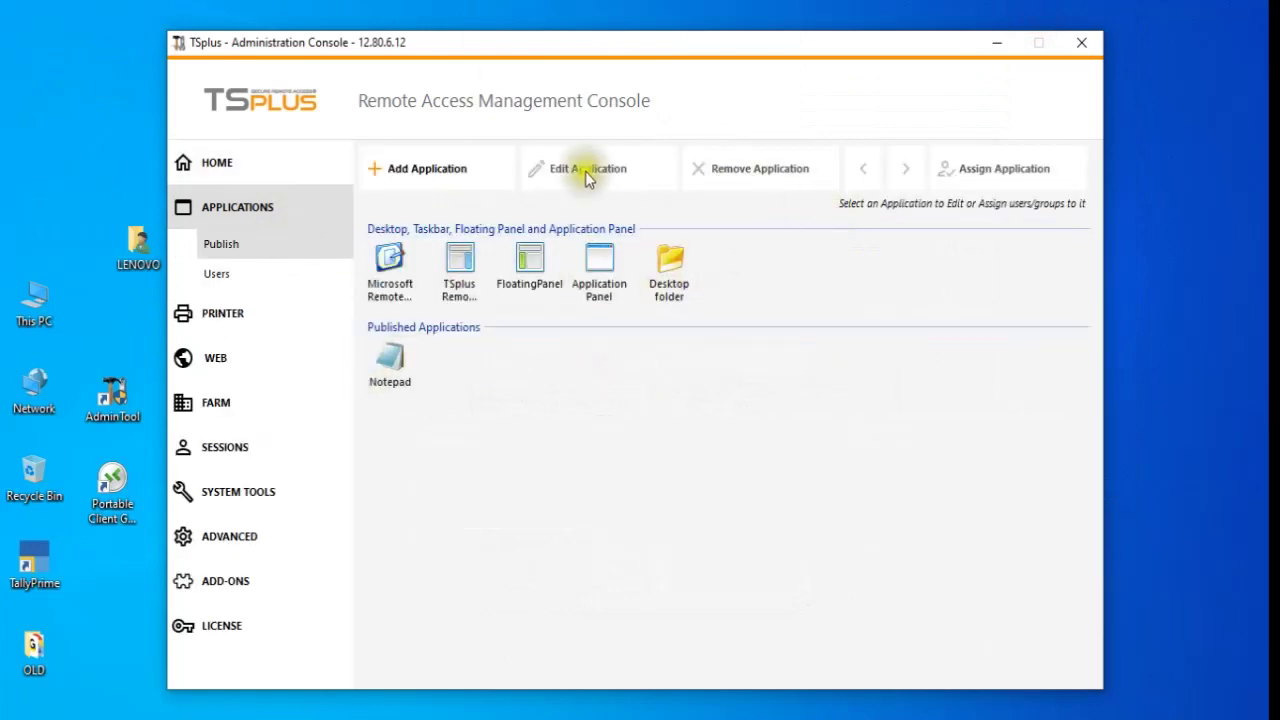
{"action": "left_click", "coordinate": [440, 170]}
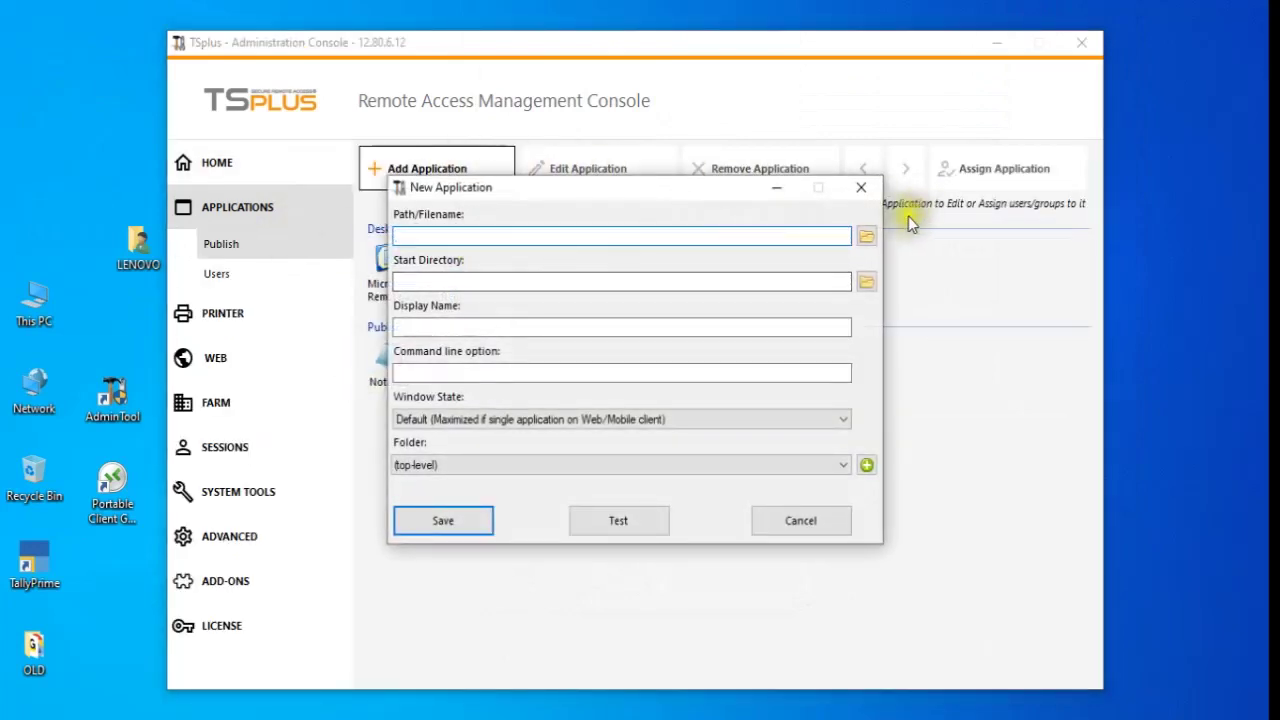
{"action": "left_click", "coordinate": [866, 235]}
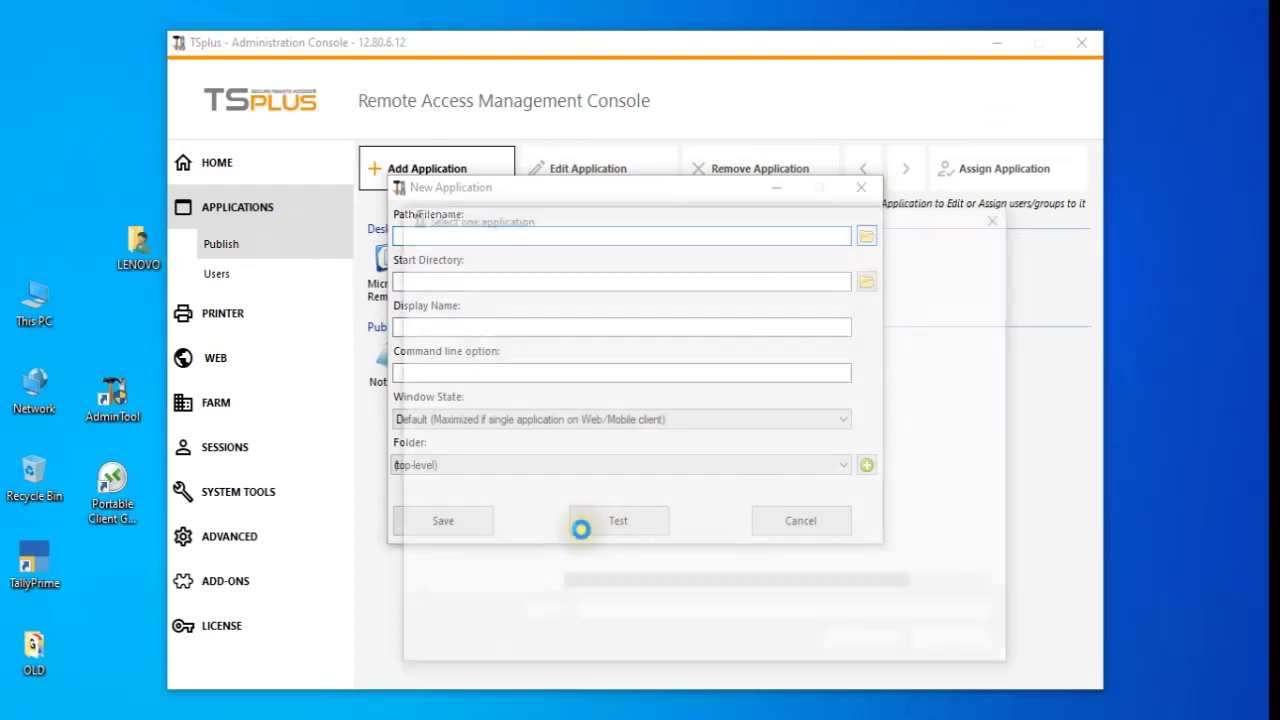
{"action": "right_click", "coordinate": [597, 610]}
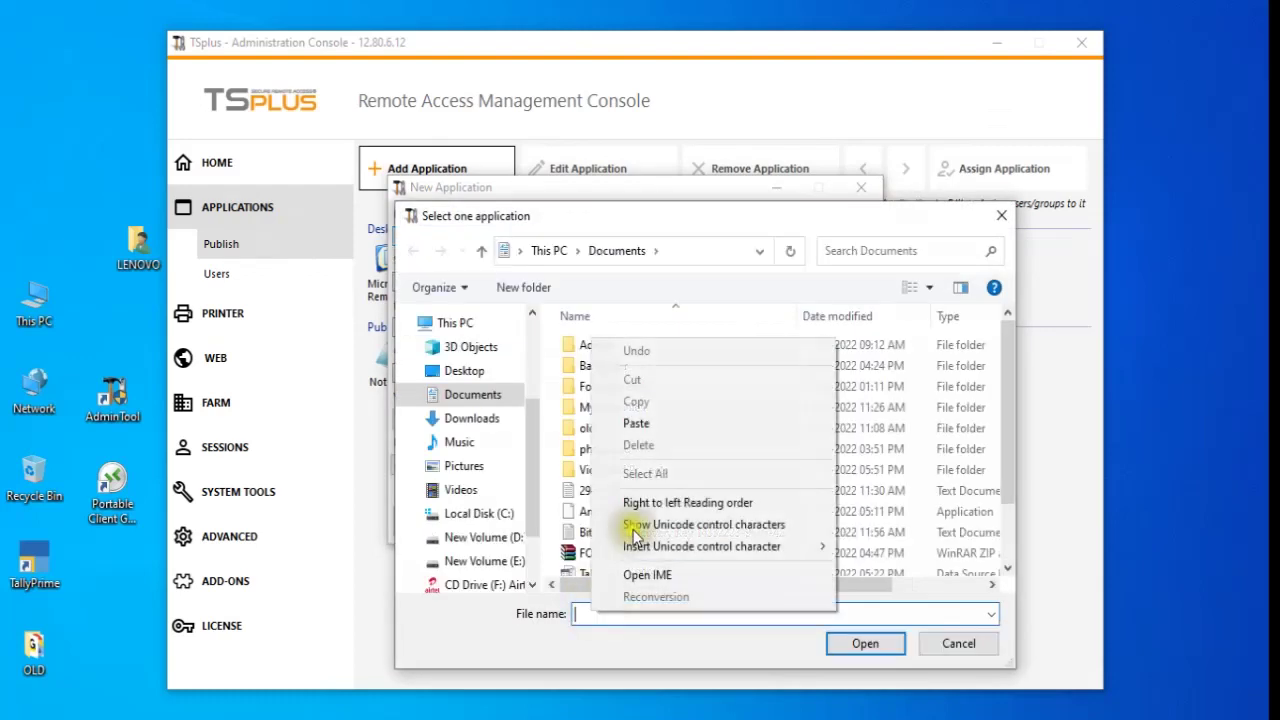
{"action": "left_click", "coordinate": [648, 426]}
{"action": "left_click", "coordinate": [840, 643]}
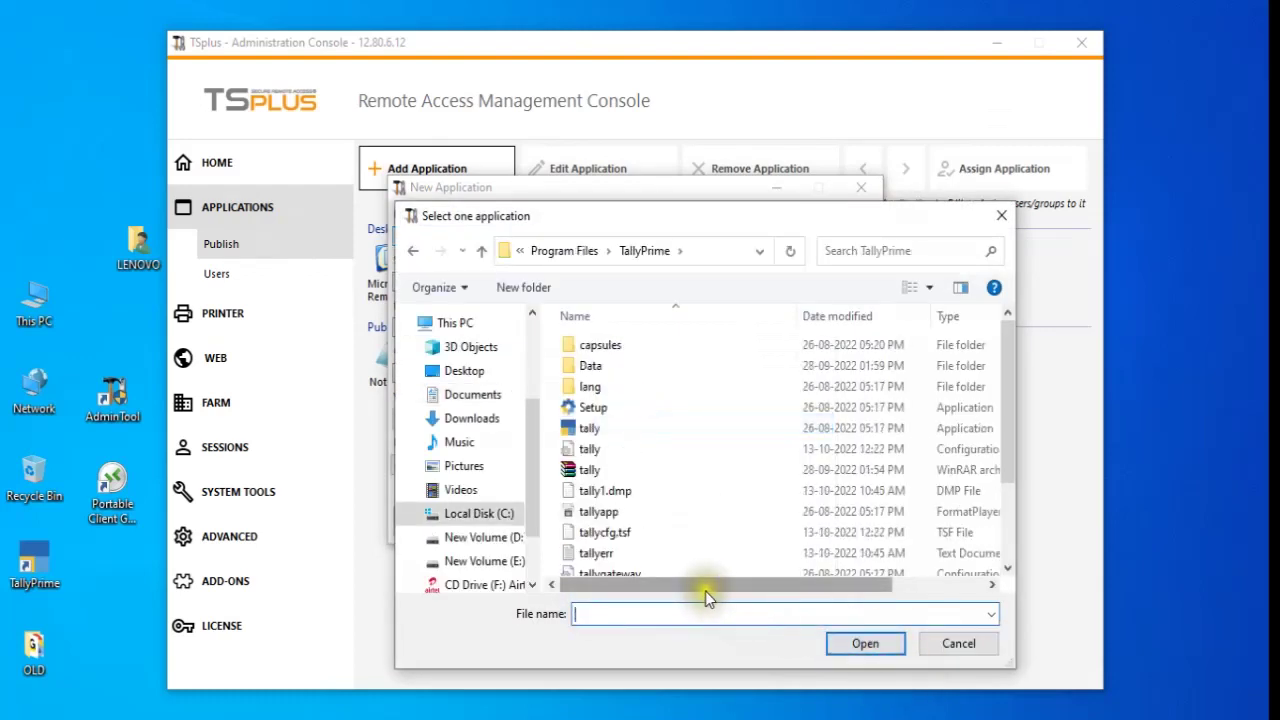
{"action": "left_click", "coordinate": [597, 428]}
{"action": "left_click", "coordinate": [880, 644]}
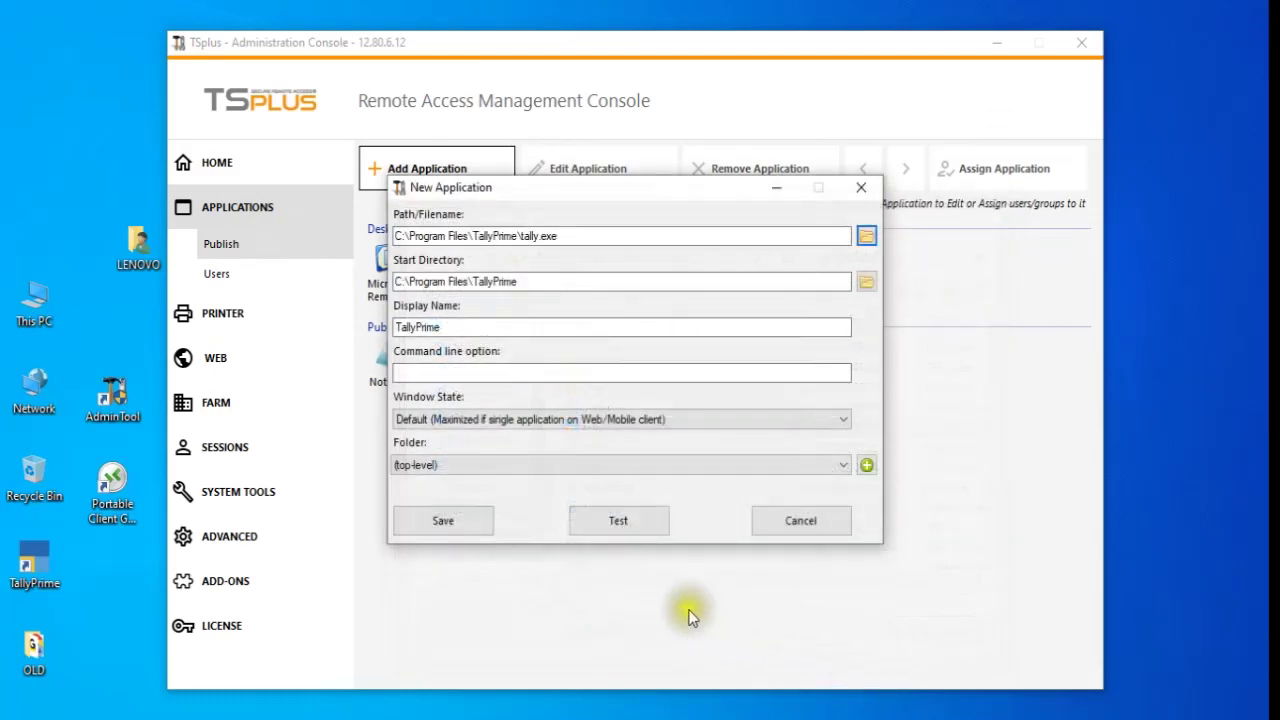
{"action": "left_click", "coordinate": [639, 524]}
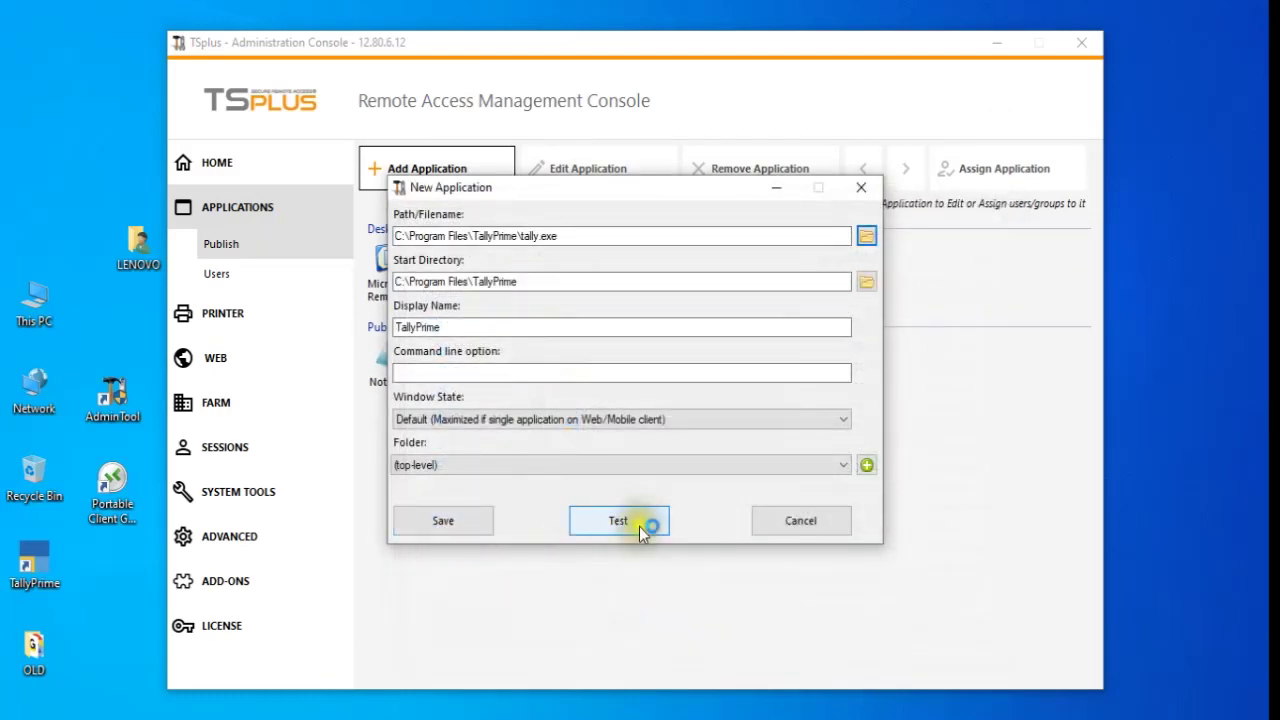
{"action": "left_click", "coordinate": [447, 528]}
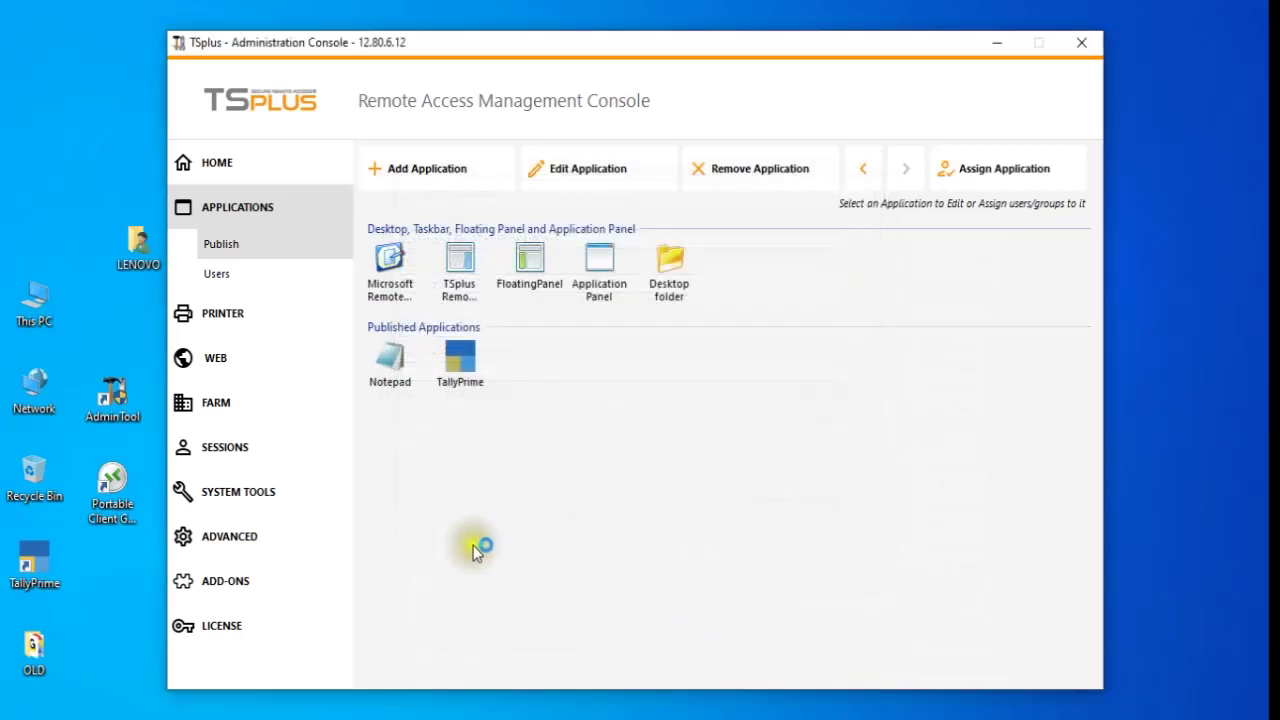
- Open Computer Management through This PC's Manage command
{"action": "right_click", "coordinate": [47, 318]}
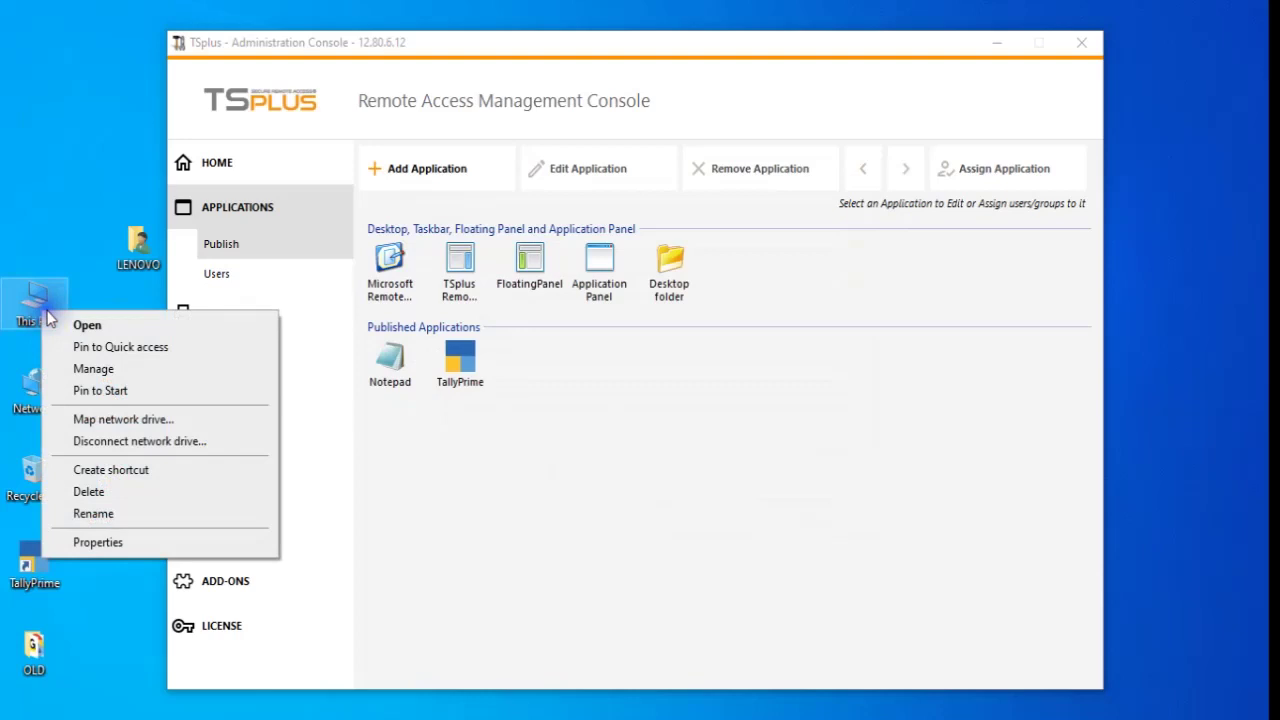
{"action": "left_click", "coordinate": [104, 370]}
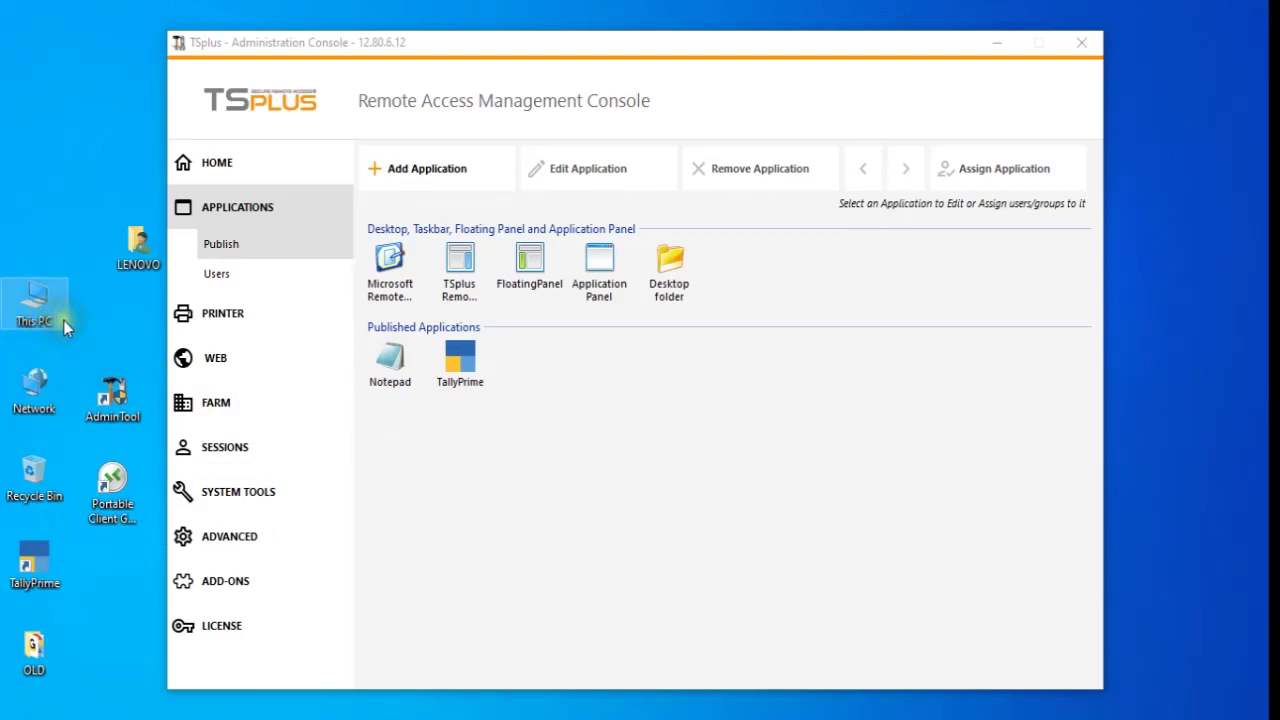
{"action": "left_click", "coordinate": [559, 404]}
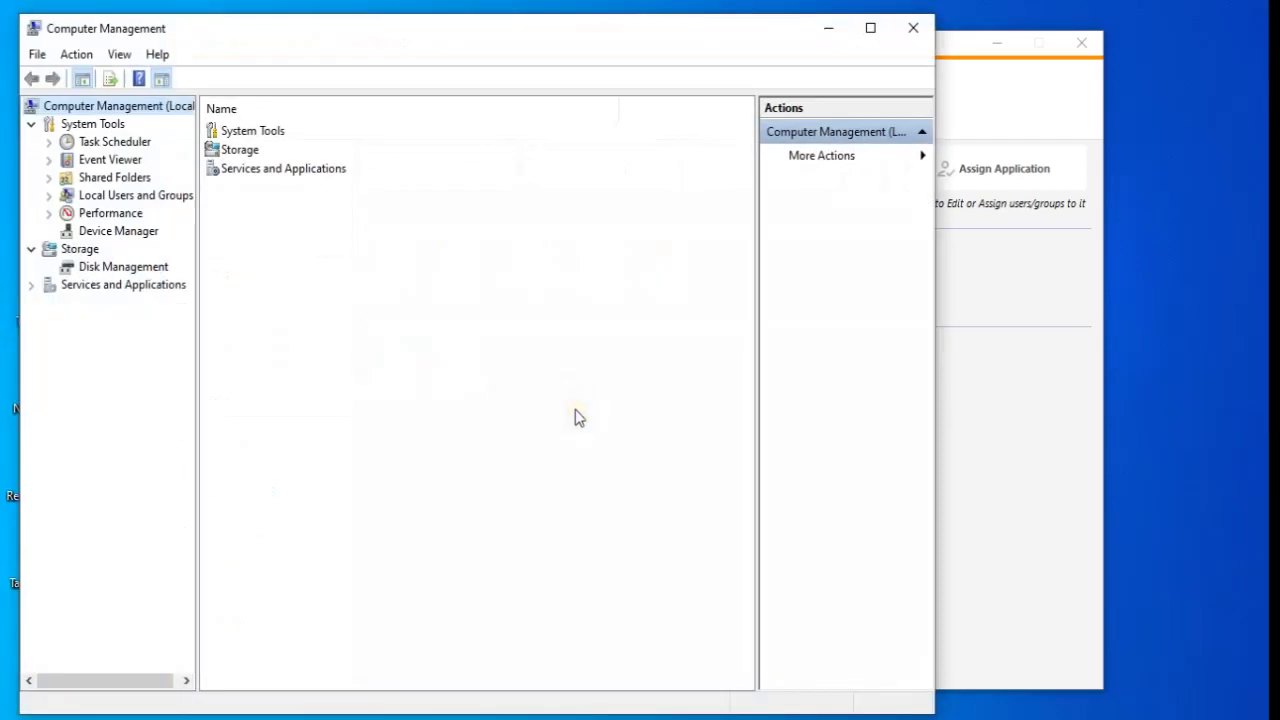
{"action": "left_click", "coordinate": [391, 500]}
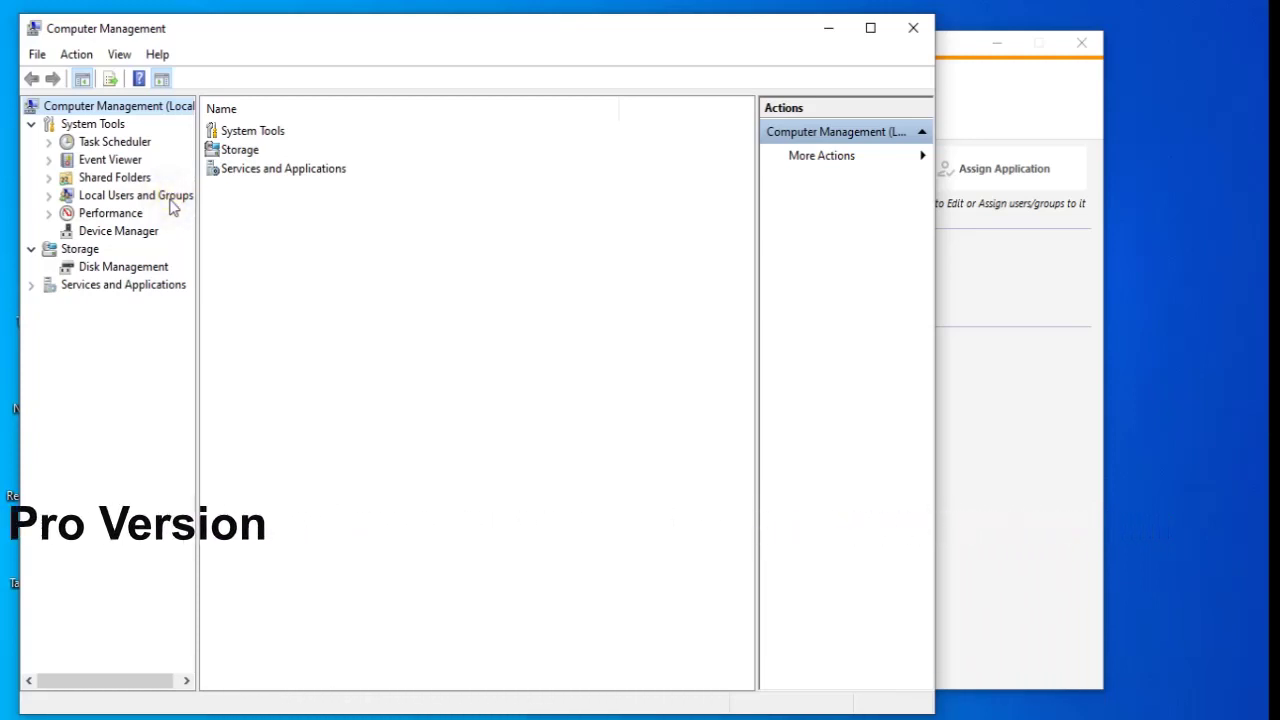
- Start a new local user under Local Users and Groups > Users
{"action": "left_click", "coordinate": [172, 200]}
{"action": "double_click", "coordinate": [234, 131]}
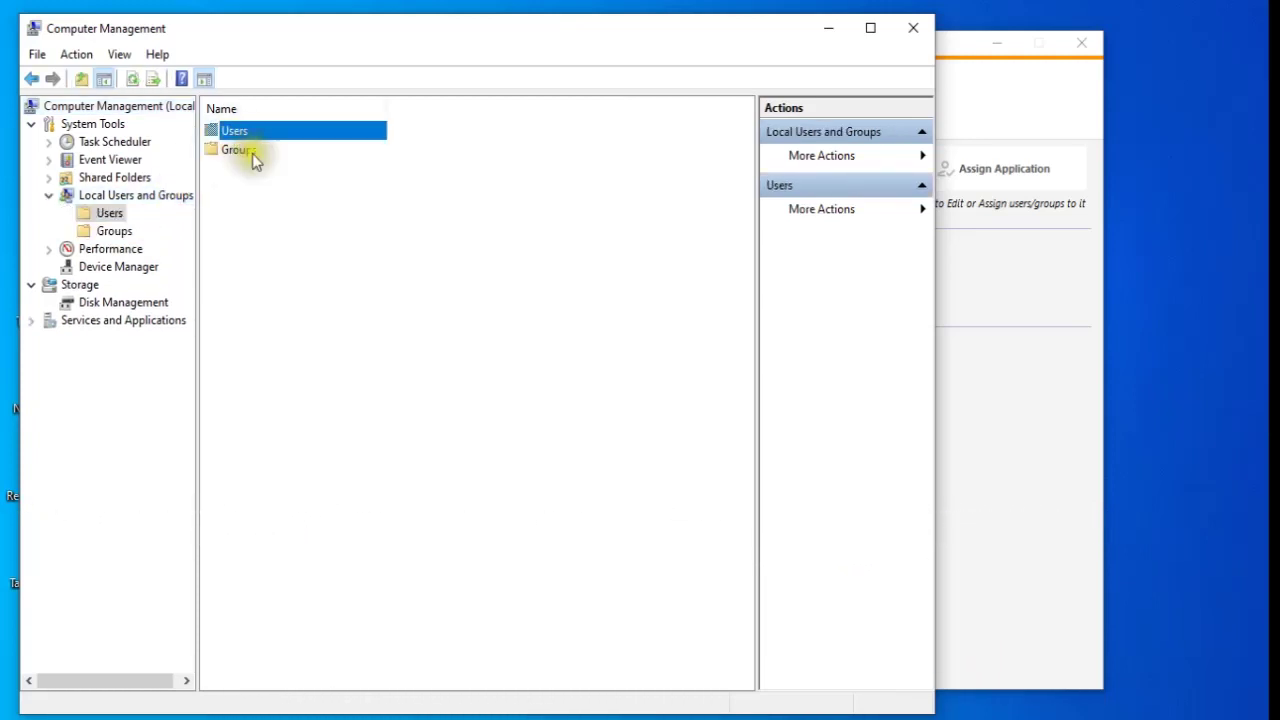
{"action": "right_click", "coordinate": [262, 276]}
{"action": "left_click", "coordinate": [295, 285]}
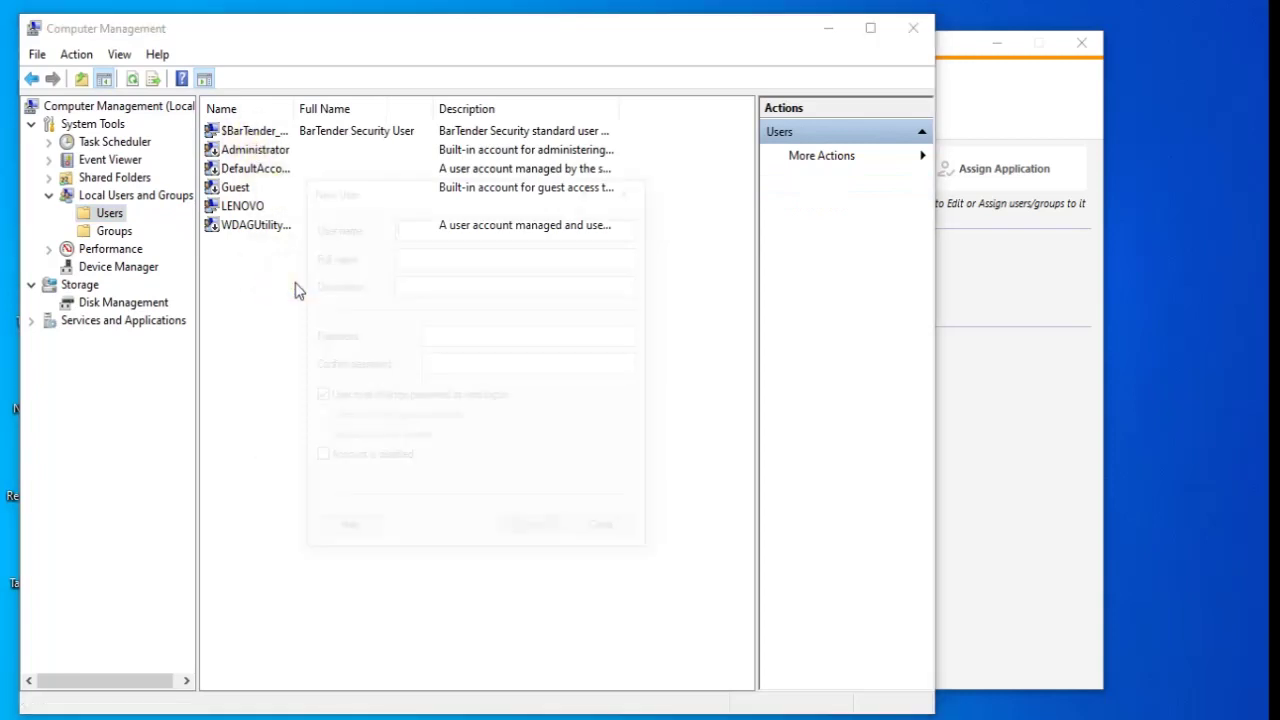
- Create user test with a never-expiring password, then close Computer Management
{"action": "type", "text": "test"}
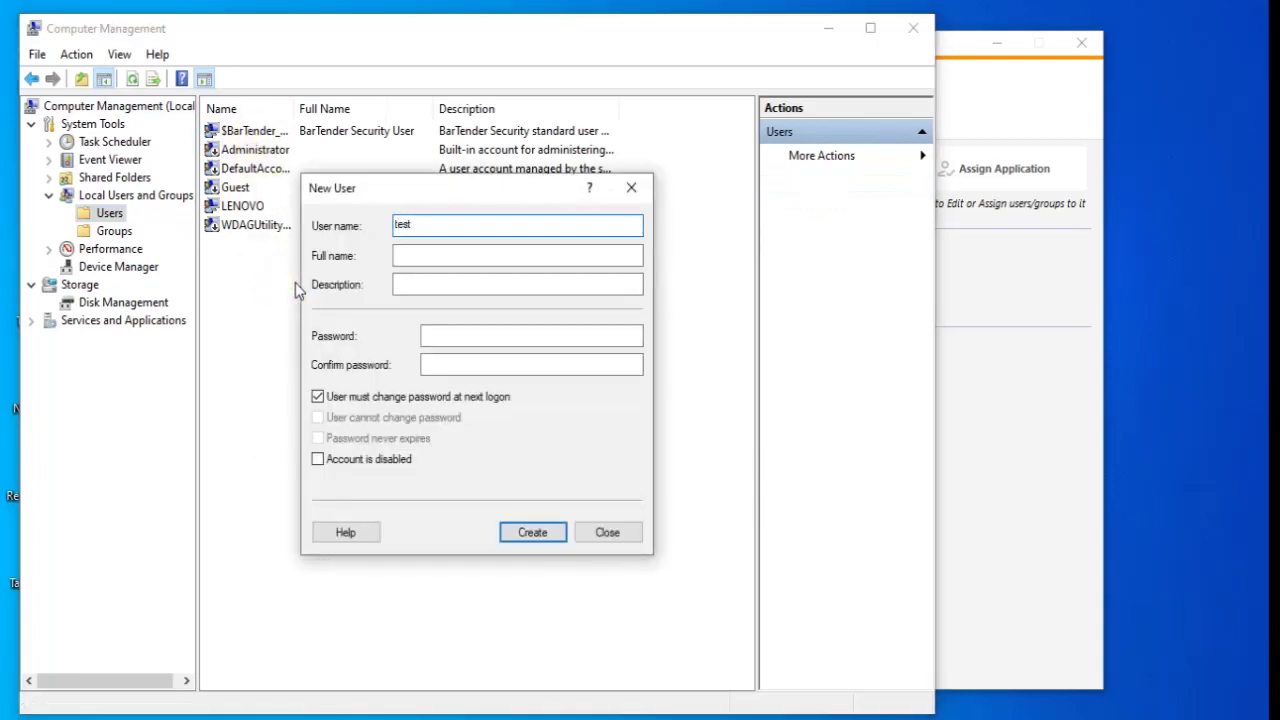
{"action": "key", "text": "Tab"}
{"action": "key", "text": "Tab"}
{"action": "key", "text": "Tab"}
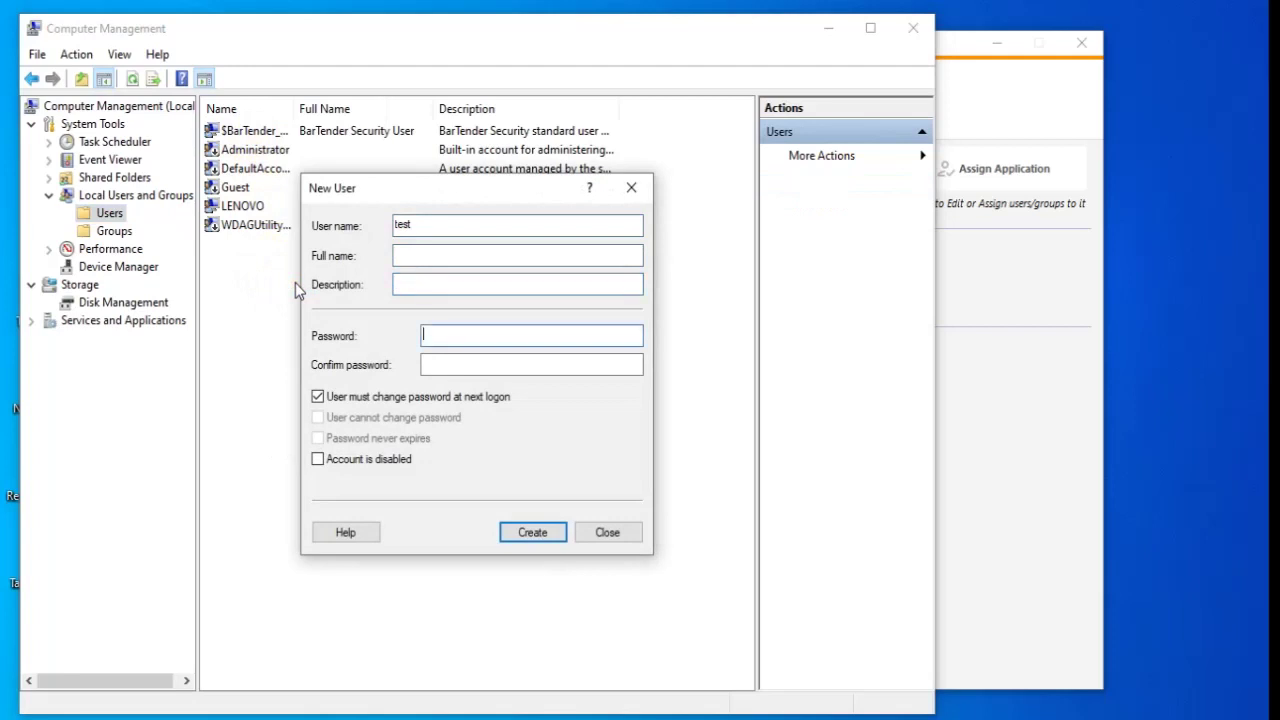
{"action": "type", "text": "1234"}
{"action": "key", "text": "Tab"}
{"action": "type", "text": "1234"}
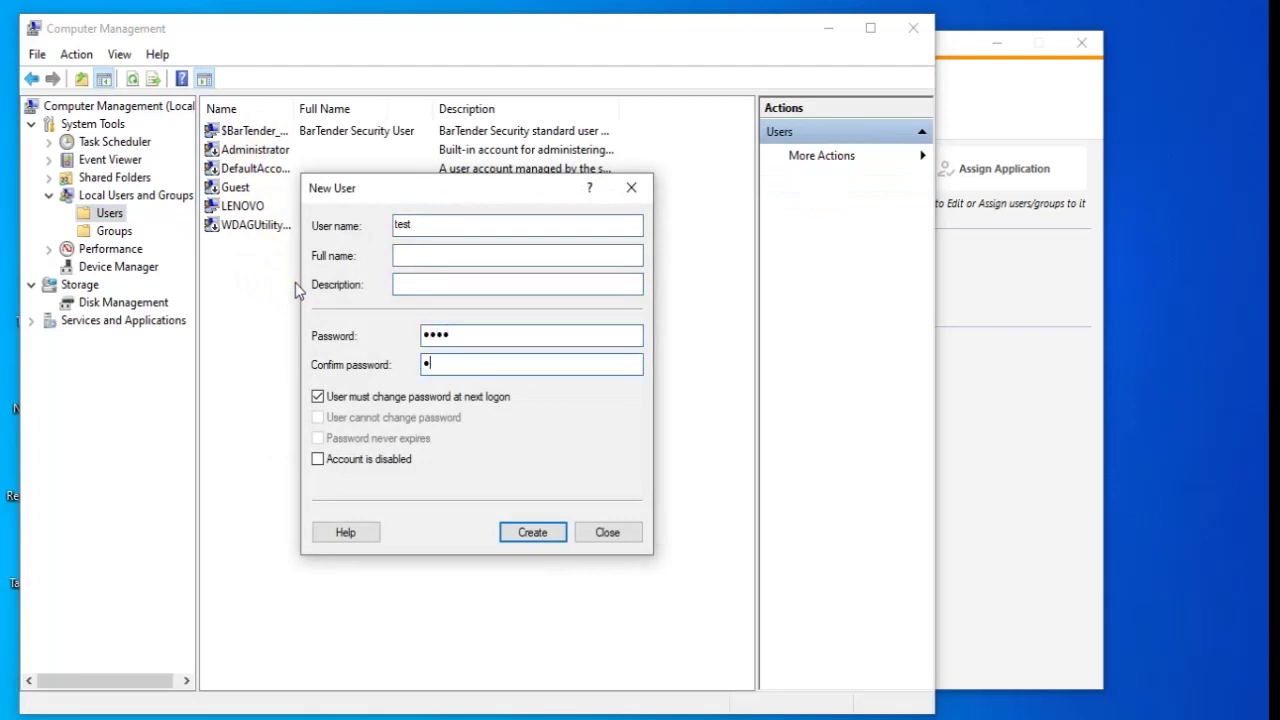
{"action": "left_click", "coordinate": [438, 397]}
{"action": "left_click", "coordinate": [417, 441]}
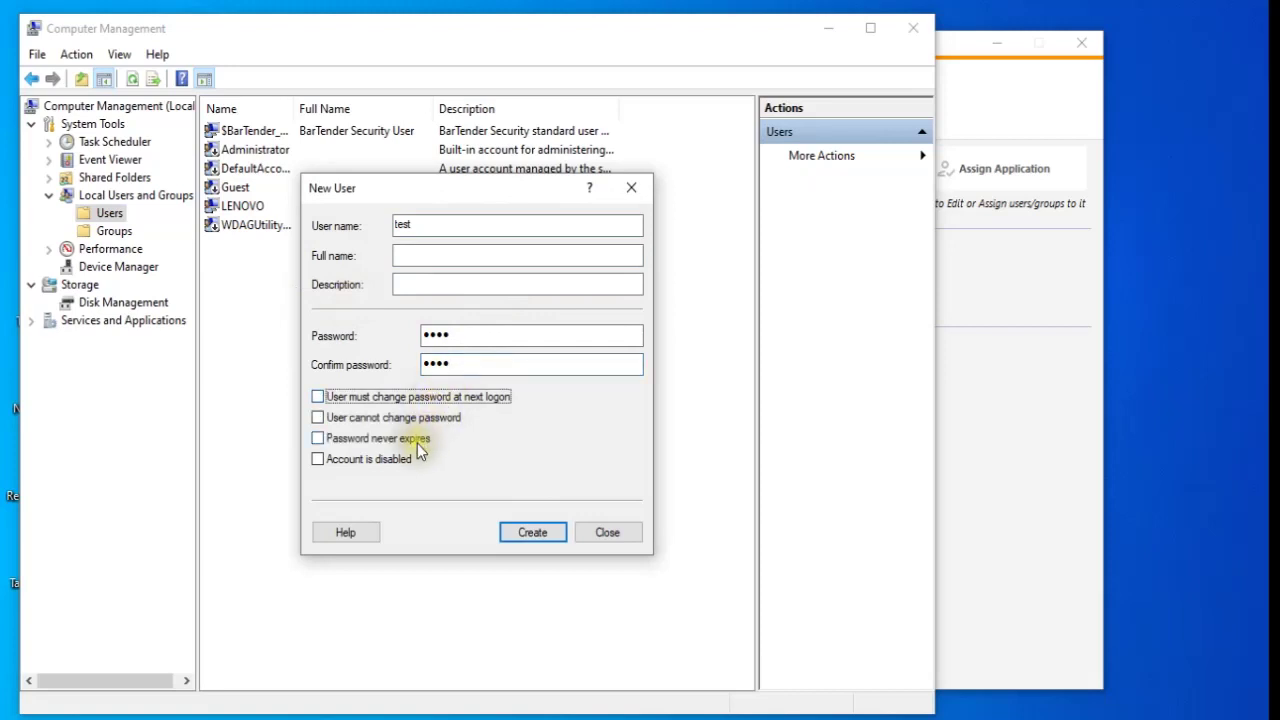
{"action": "left_click", "coordinate": [533, 533]}
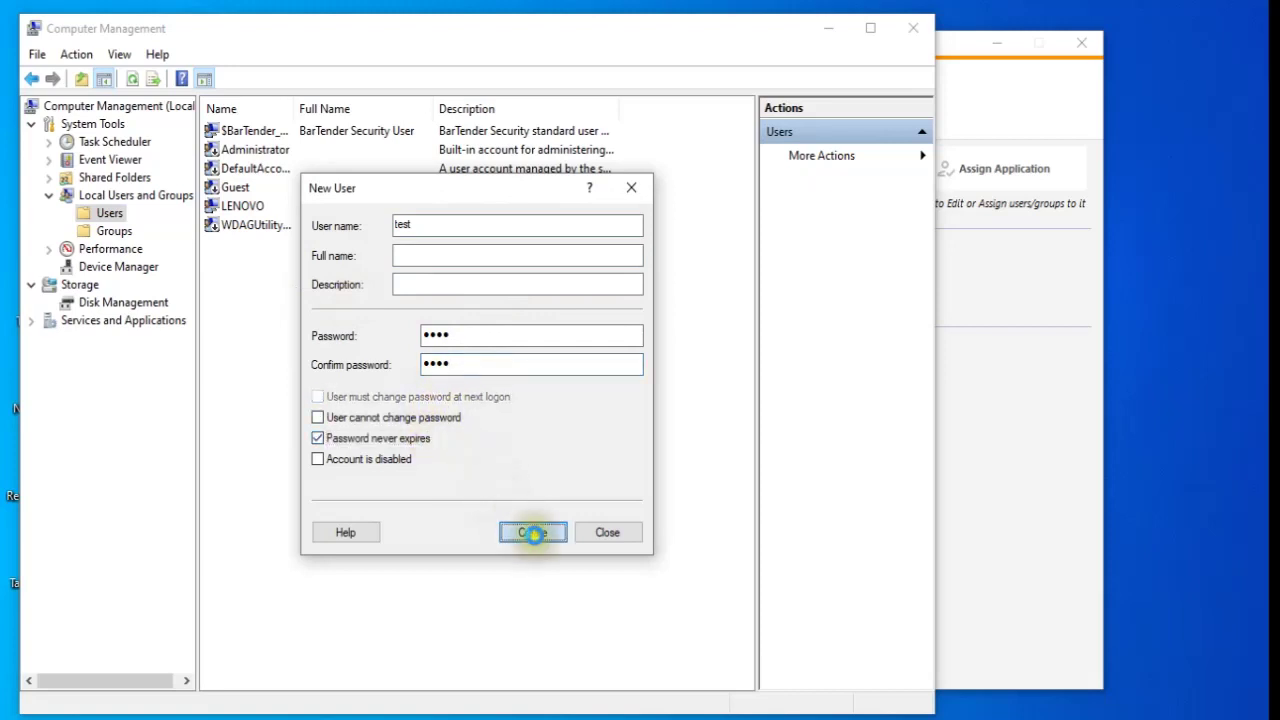
{"action": "left_click", "coordinate": [631, 187]}
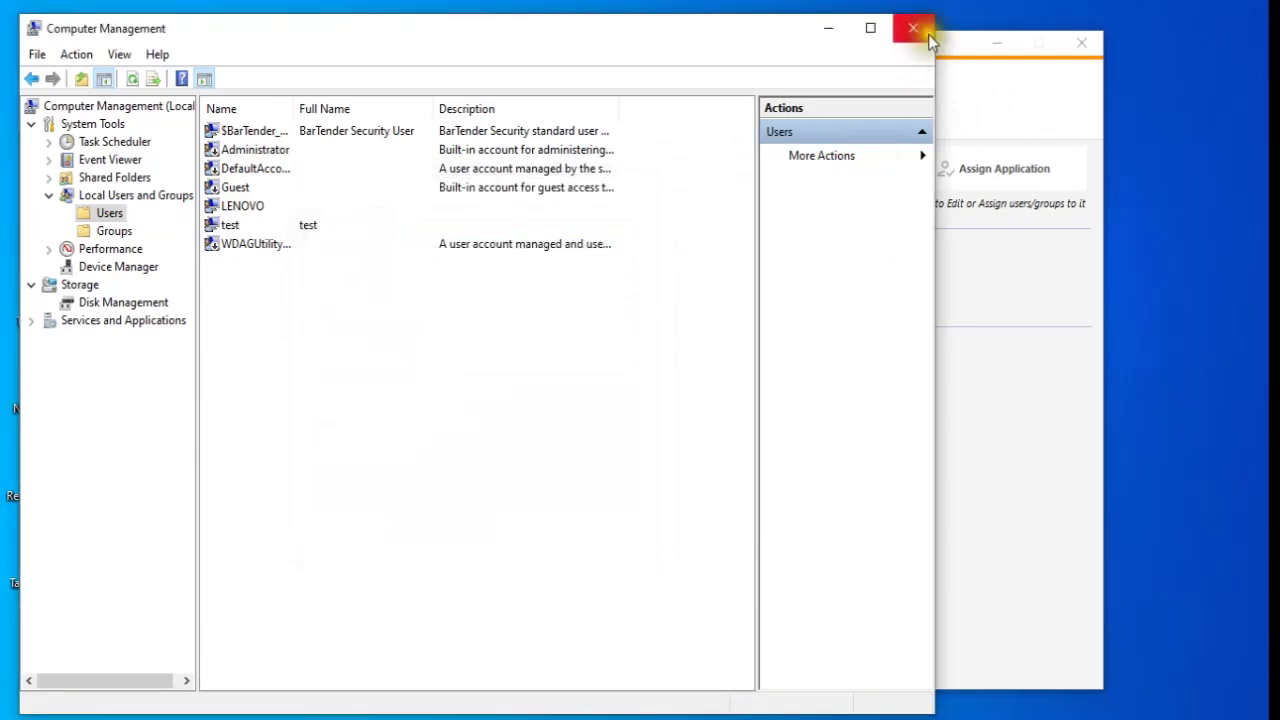
{"action": "left_click", "coordinate": [913, 28]}
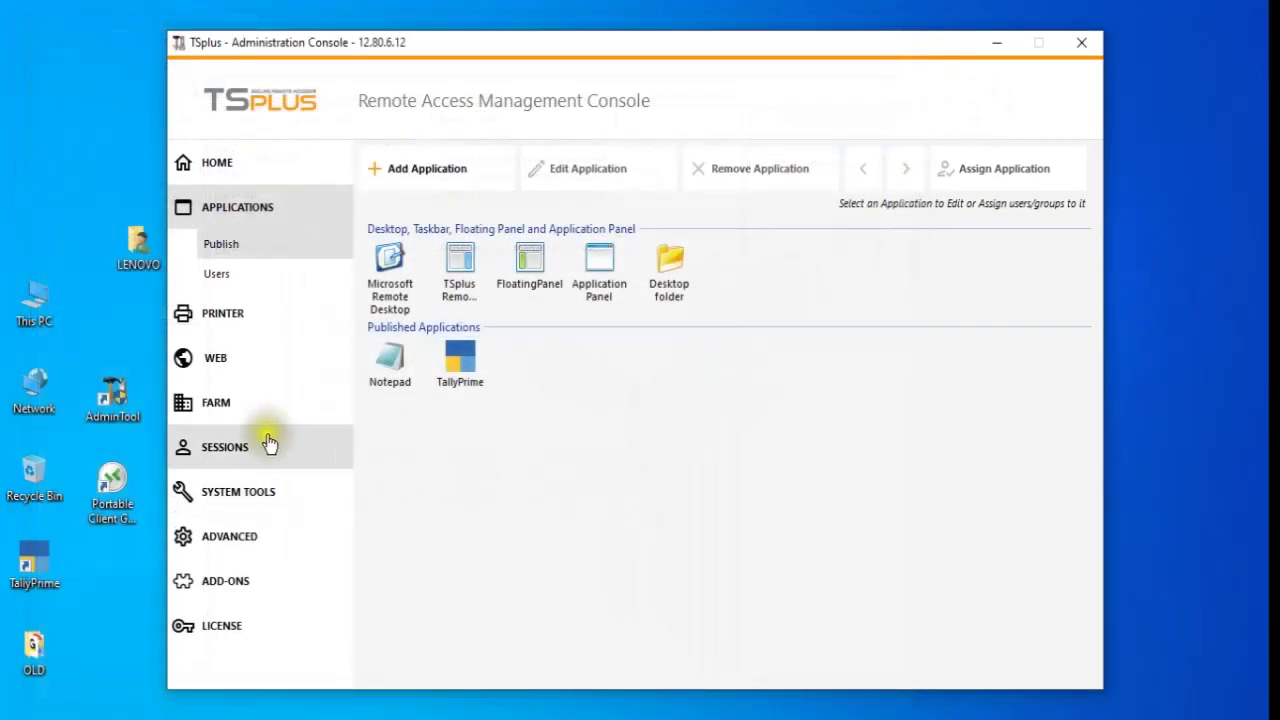
- Add web credential test mapped to Windows login test with 2 concurrent sessions and save it
{"action": "left_click", "coordinate": [250, 372]}
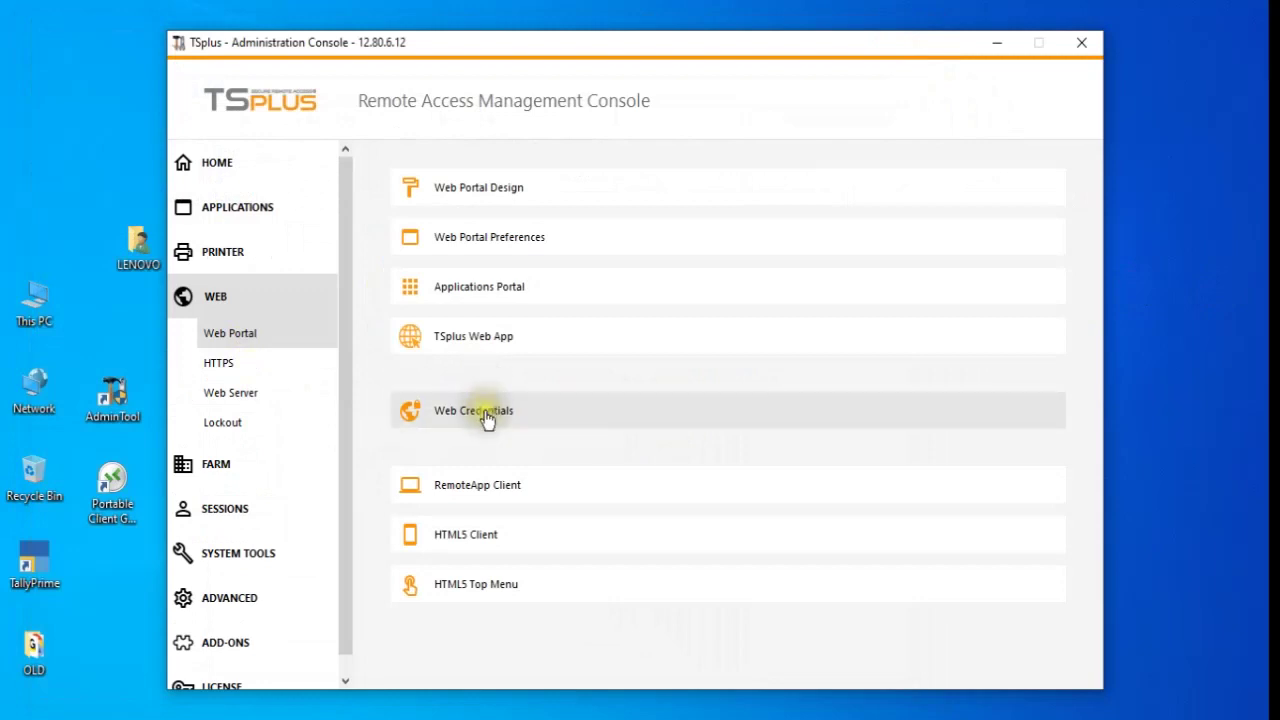
{"action": "left_click", "coordinate": [634, 420]}
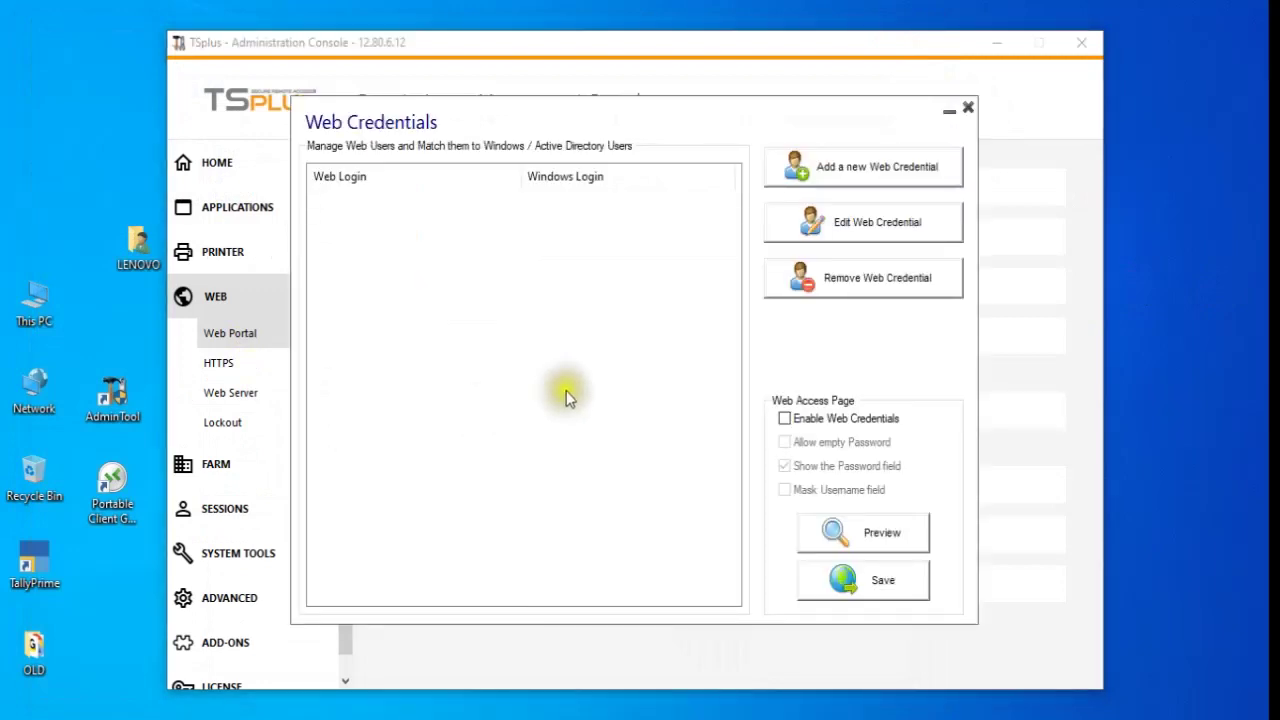
{"action": "left_click", "coordinate": [870, 170]}
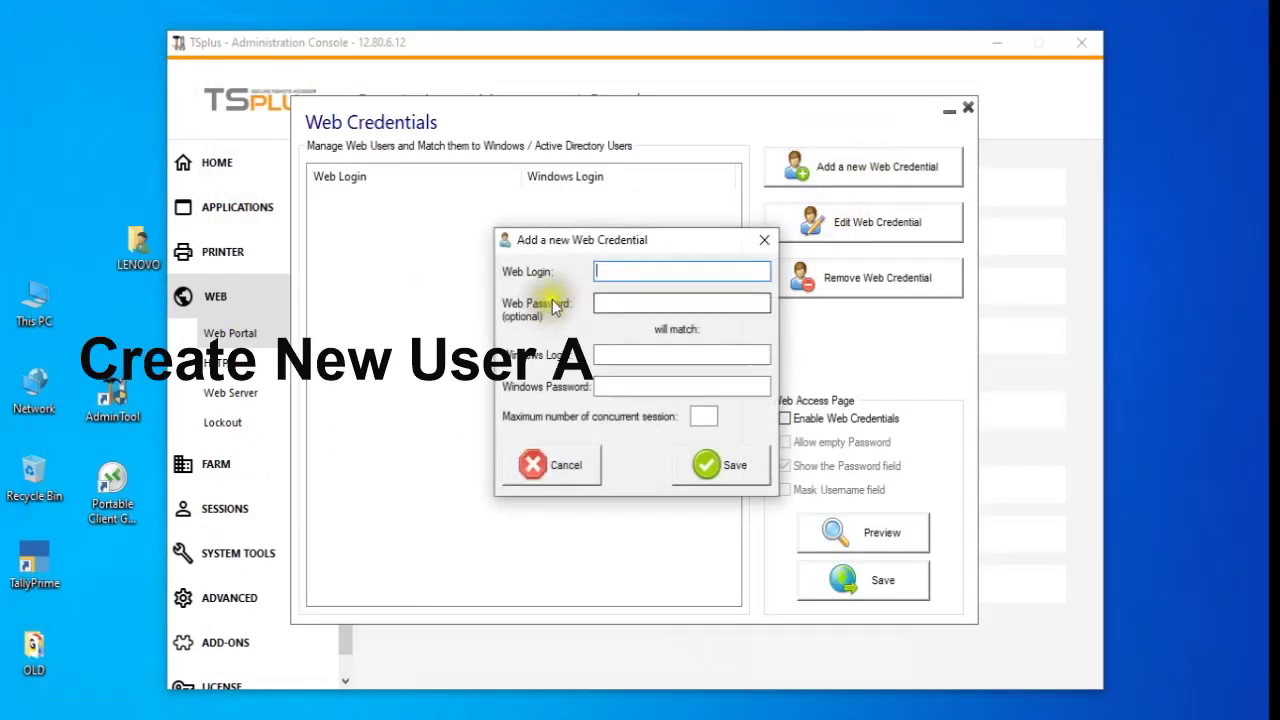
{"action": "type", "text": "test"}
{"action": "left_click", "coordinate": [609, 301]}
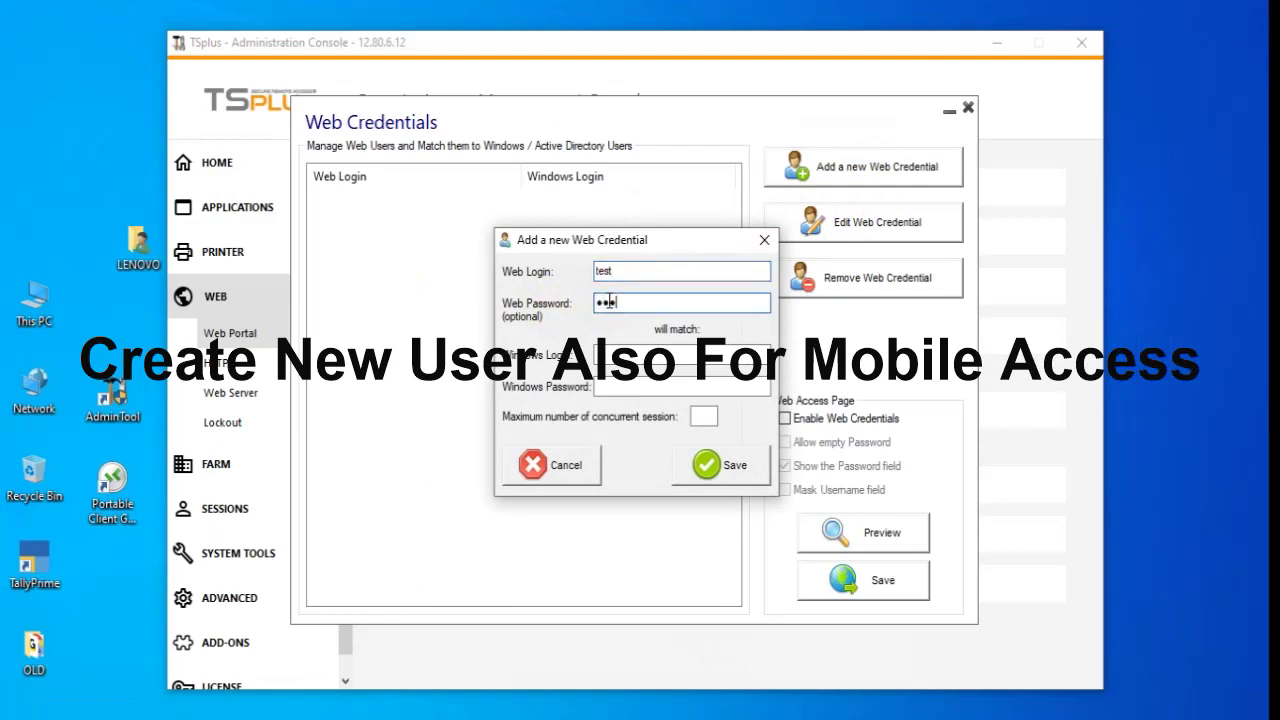
{"action": "key", "text": "Tab"}
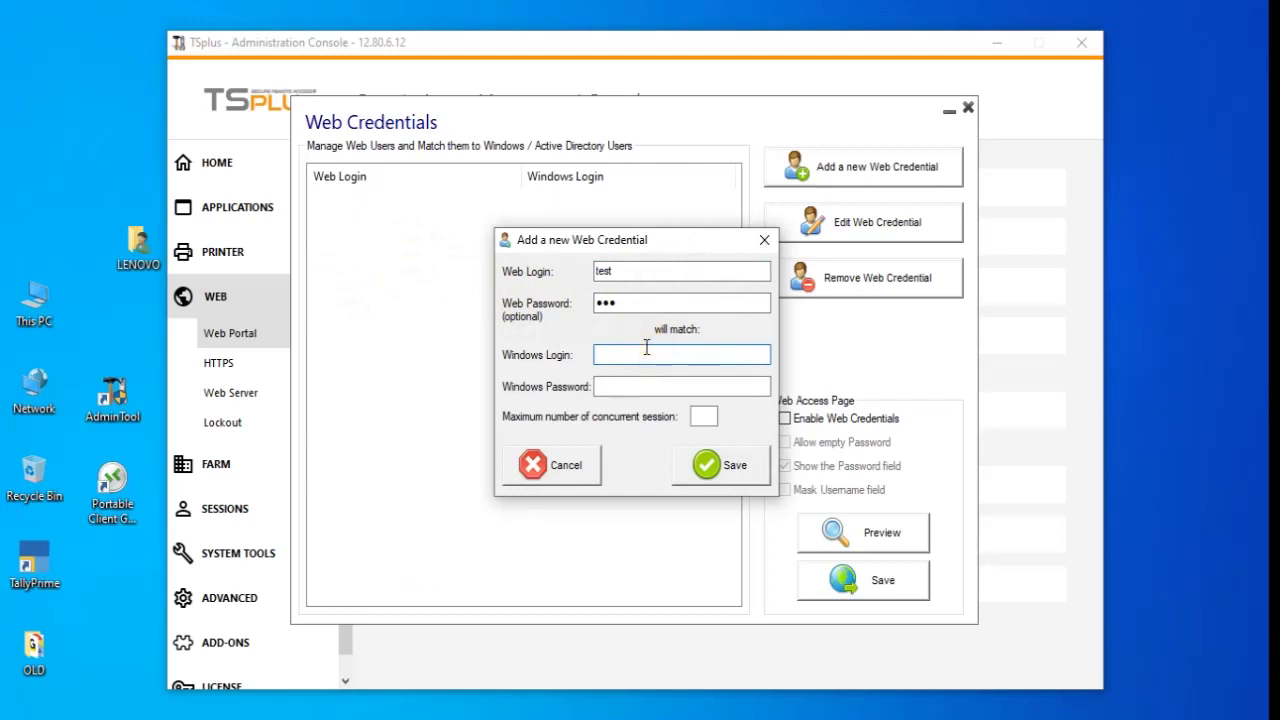
{"action": "key", "text": "Tab"}
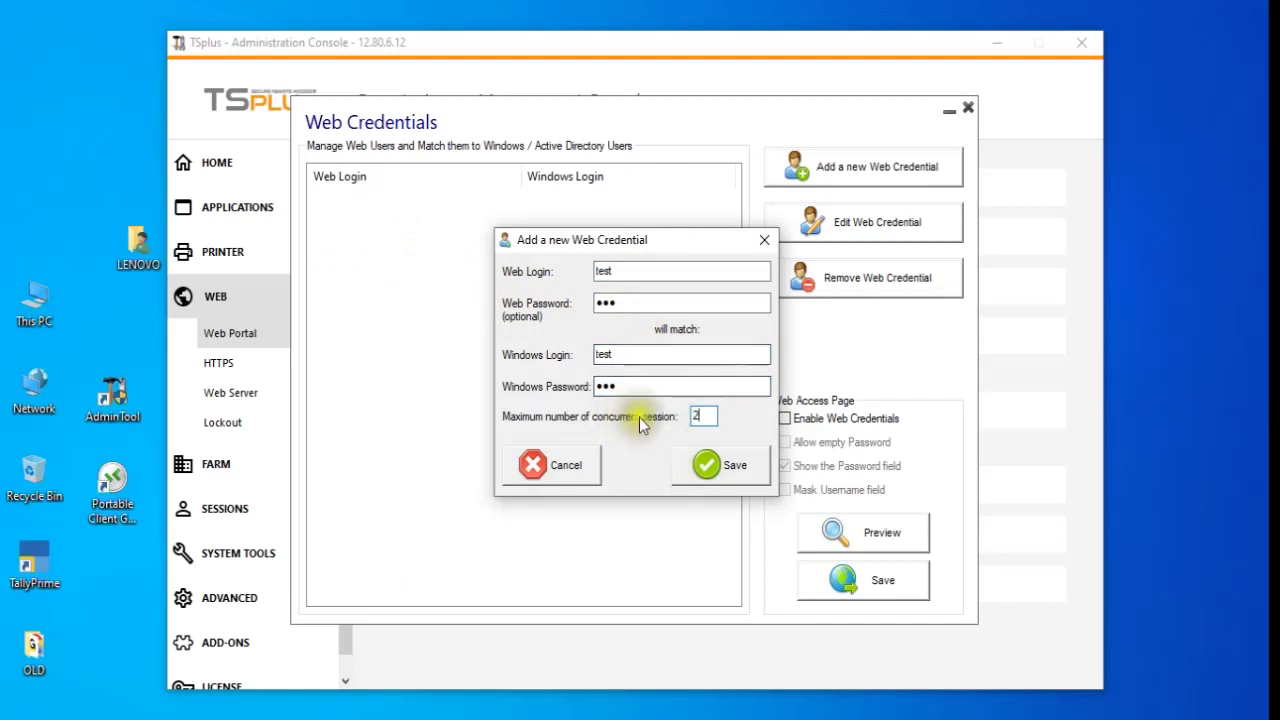
{"action": "left_click", "coordinate": [747, 470]}
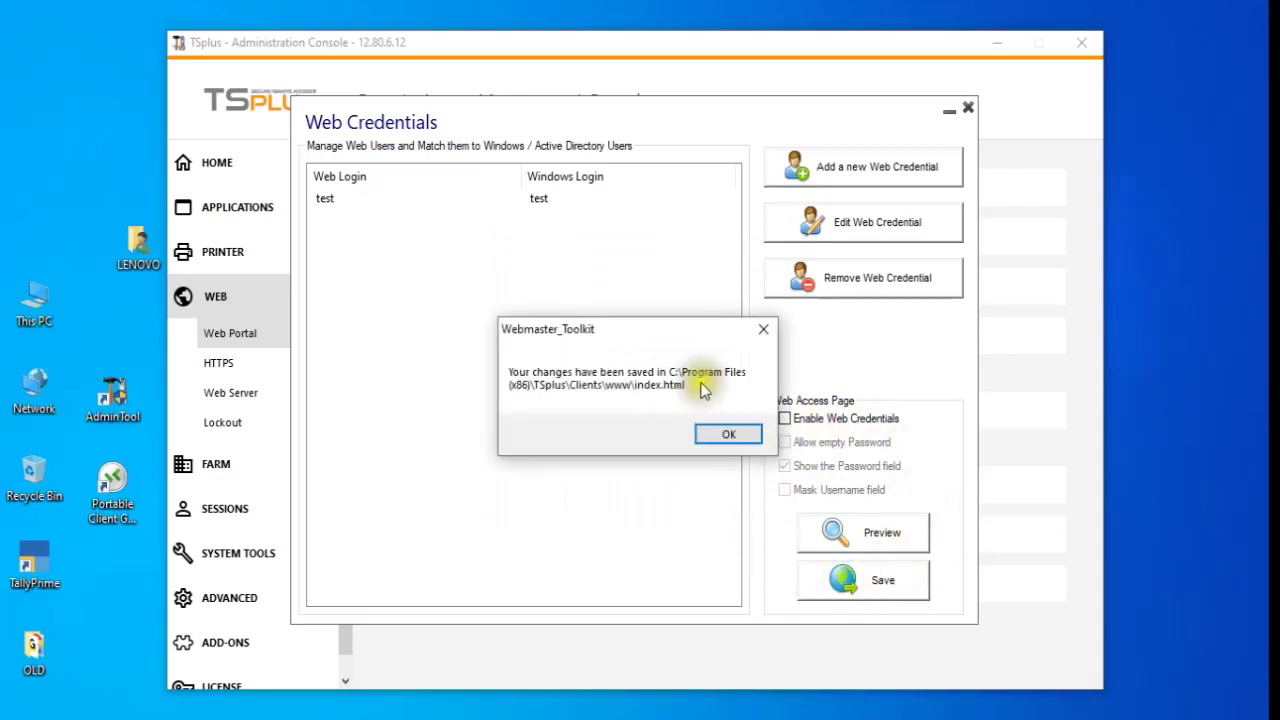
{"action": "left_click", "coordinate": [731, 435]}
- Set suoot.png from Pictures as the Look & Feel header logo and save the change
{"action": "left_click", "coordinate": [968, 107]}
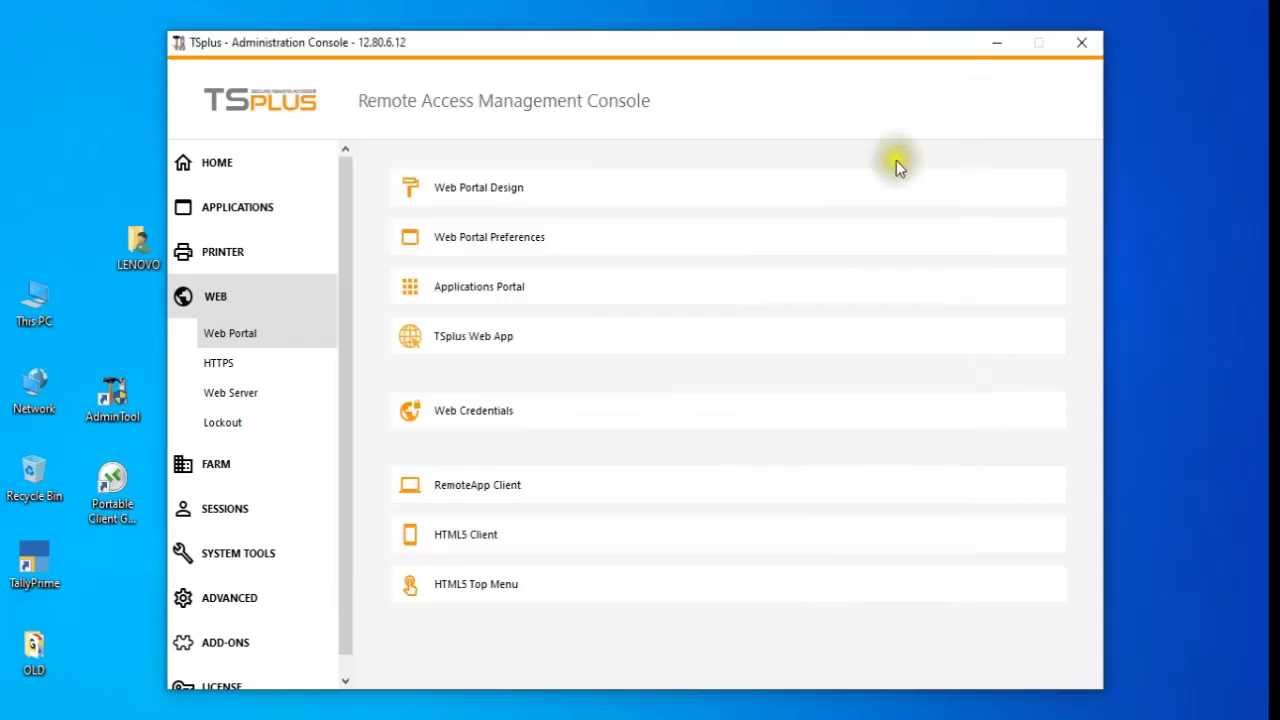
{"action": "left_click", "coordinate": [706, 200]}
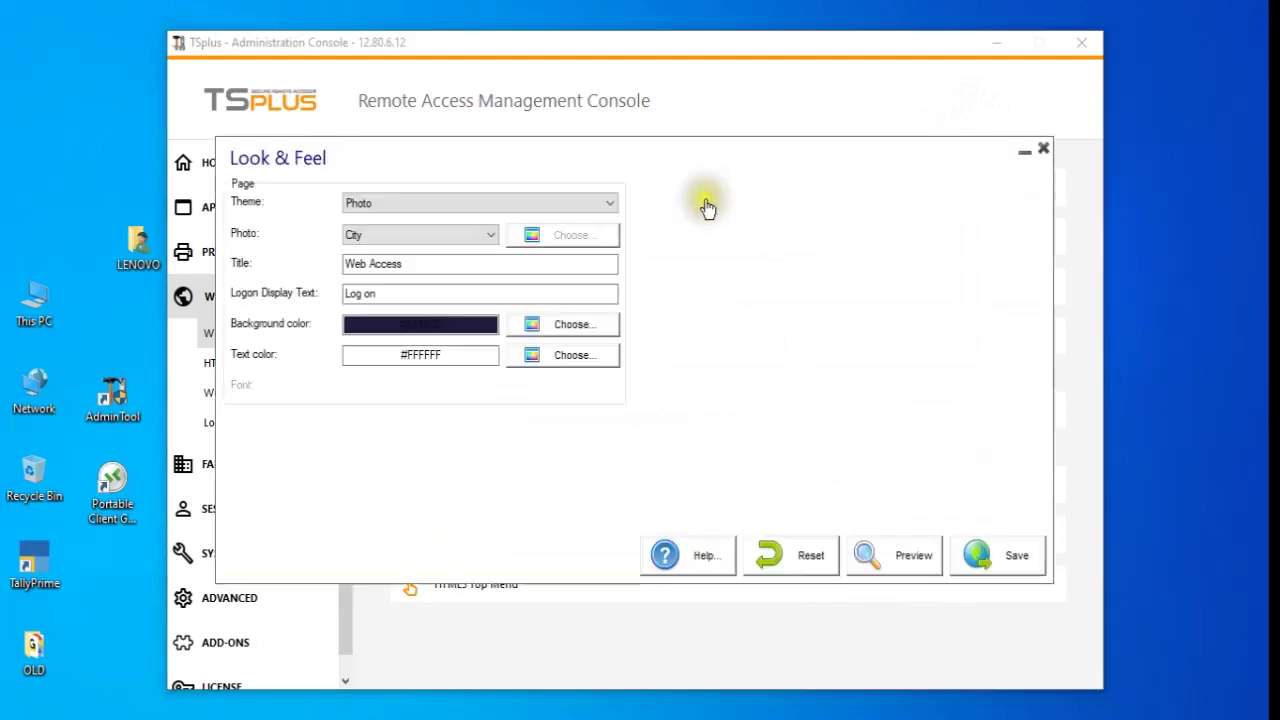
{"action": "left_click", "coordinate": [988, 268]}
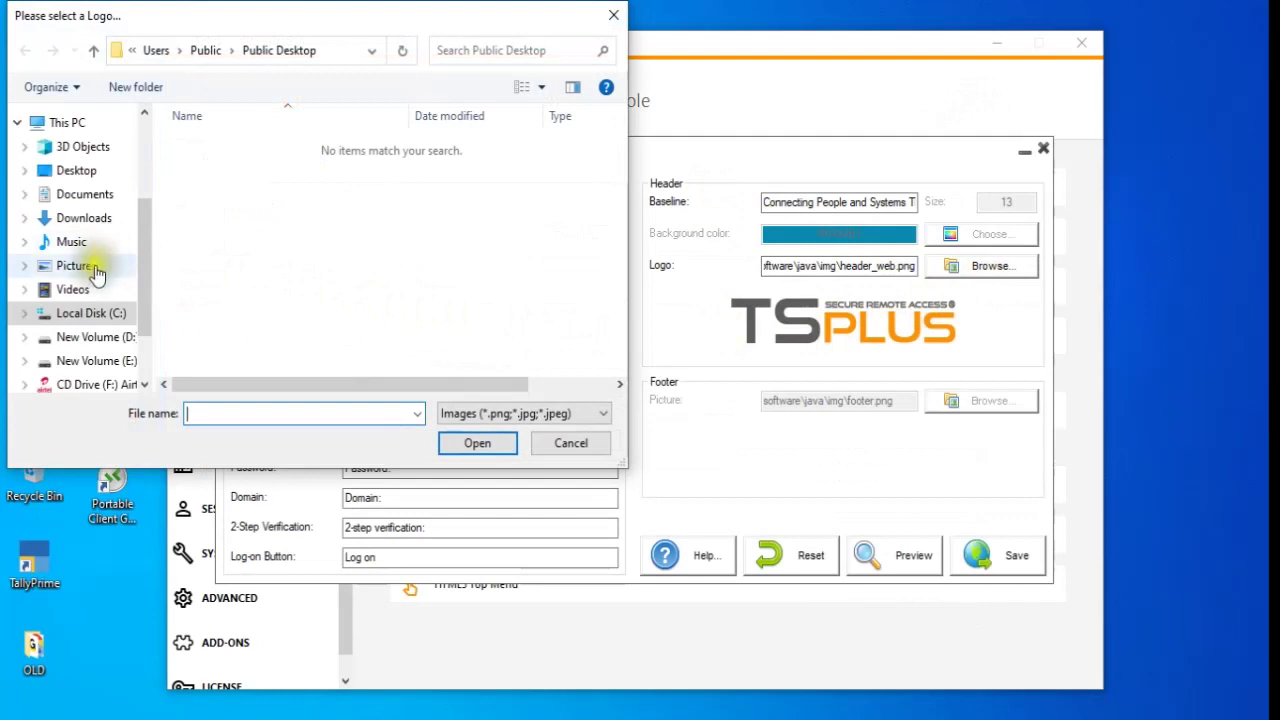
{"action": "left_click", "coordinate": [80, 265]}
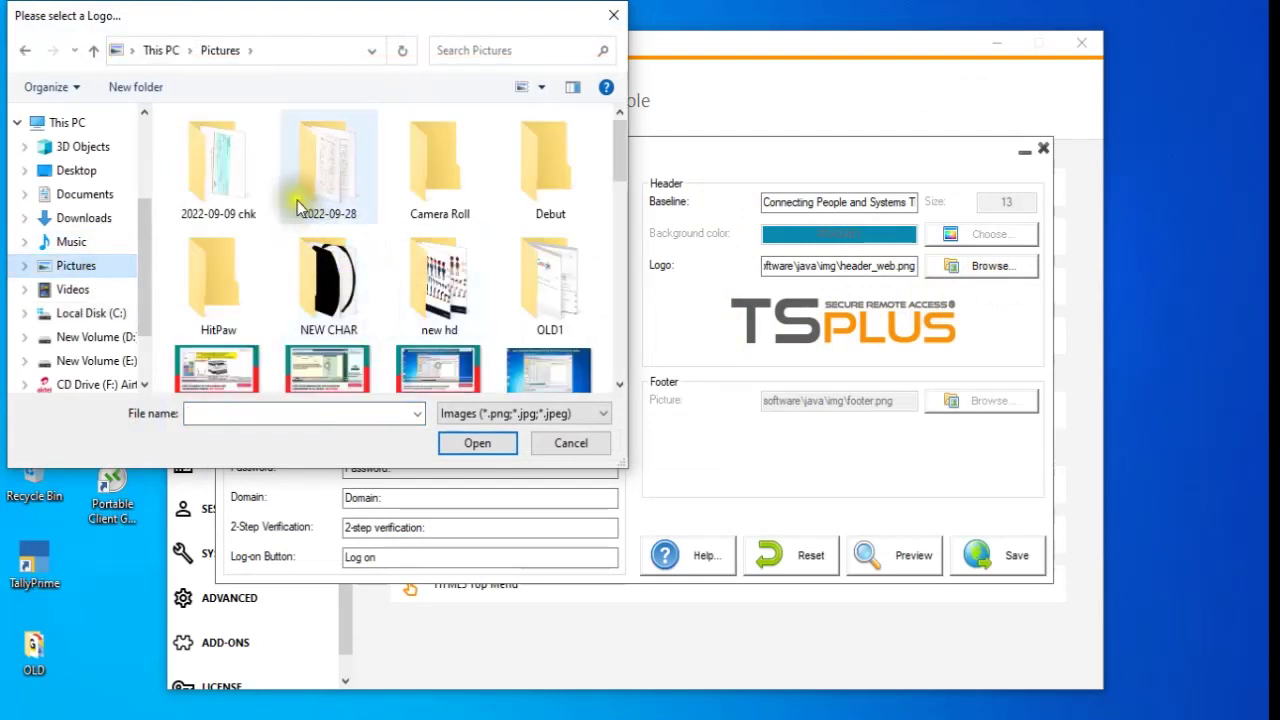
{"action": "scroll", "coordinate": [340, 225], "scroll_direction": "down", "scroll_amount": 5}
{"action": "scroll", "coordinate": [343, 225], "scroll_direction": "down", "scroll_amount": 5}
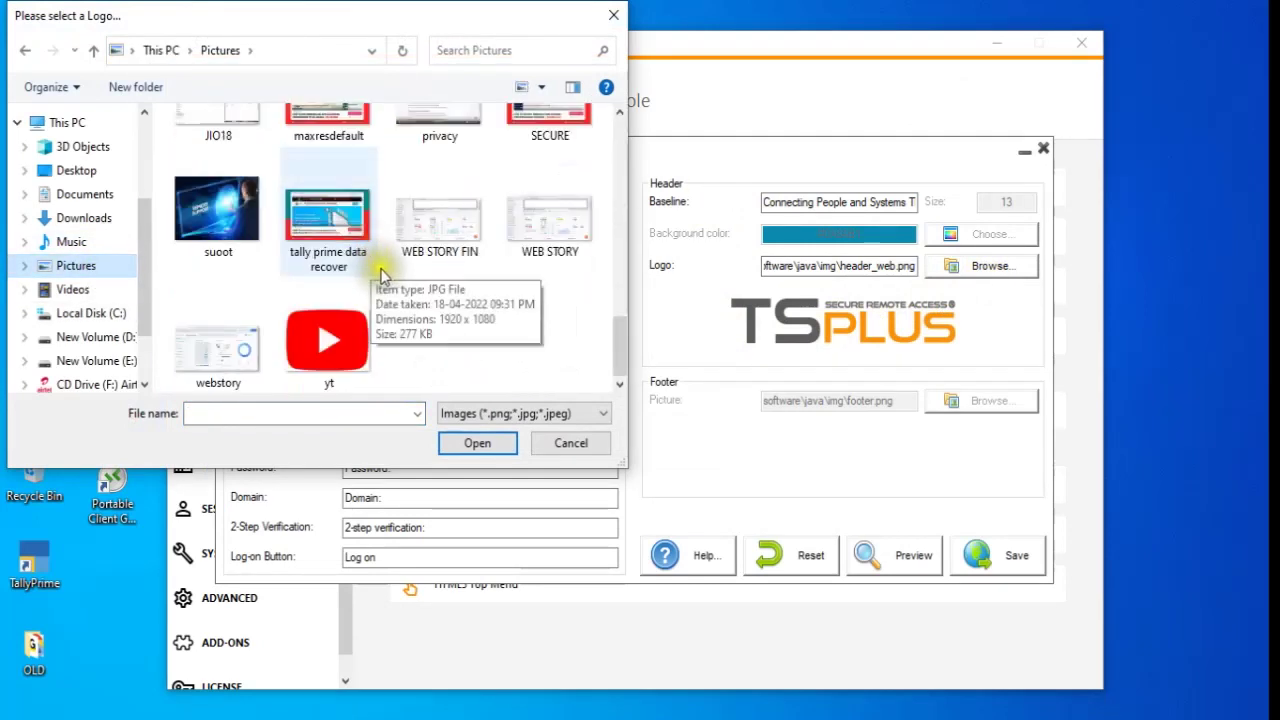
{"action": "left_click", "coordinate": [236, 227]}
{"action": "left_click", "coordinate": [477, 443]}
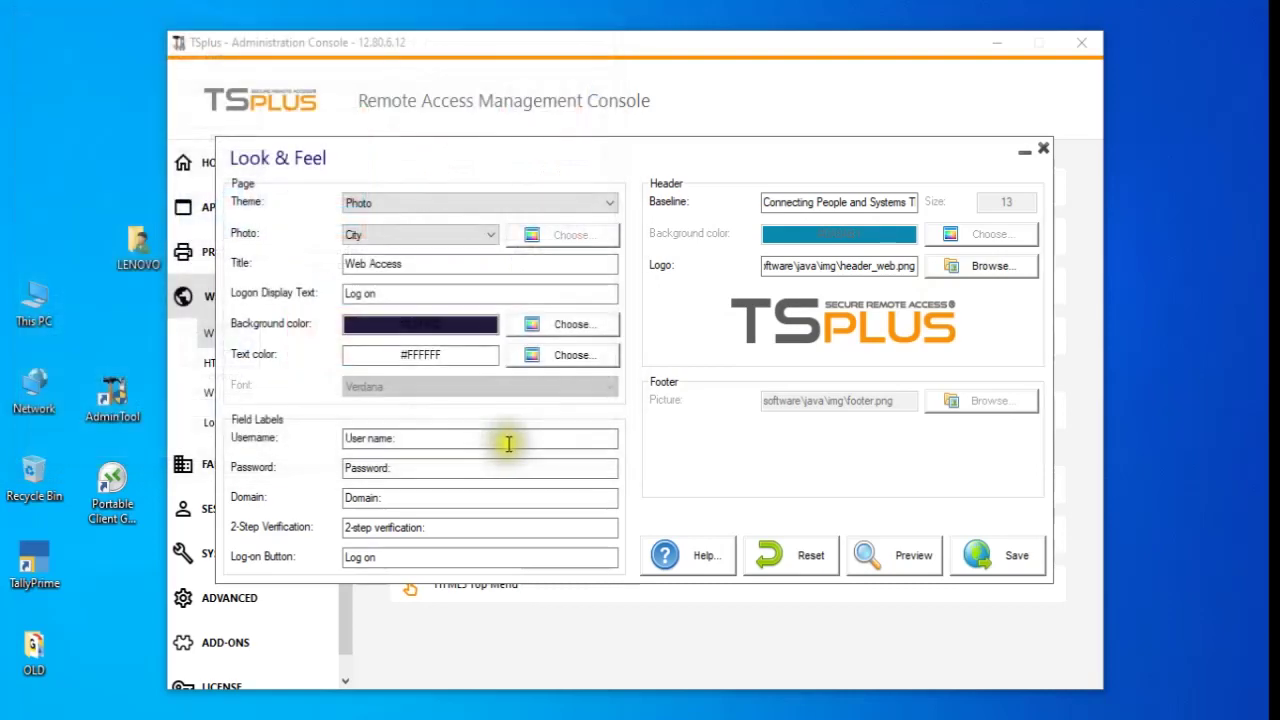
{"action": "left_click", "coordinate": [1014, 551]}
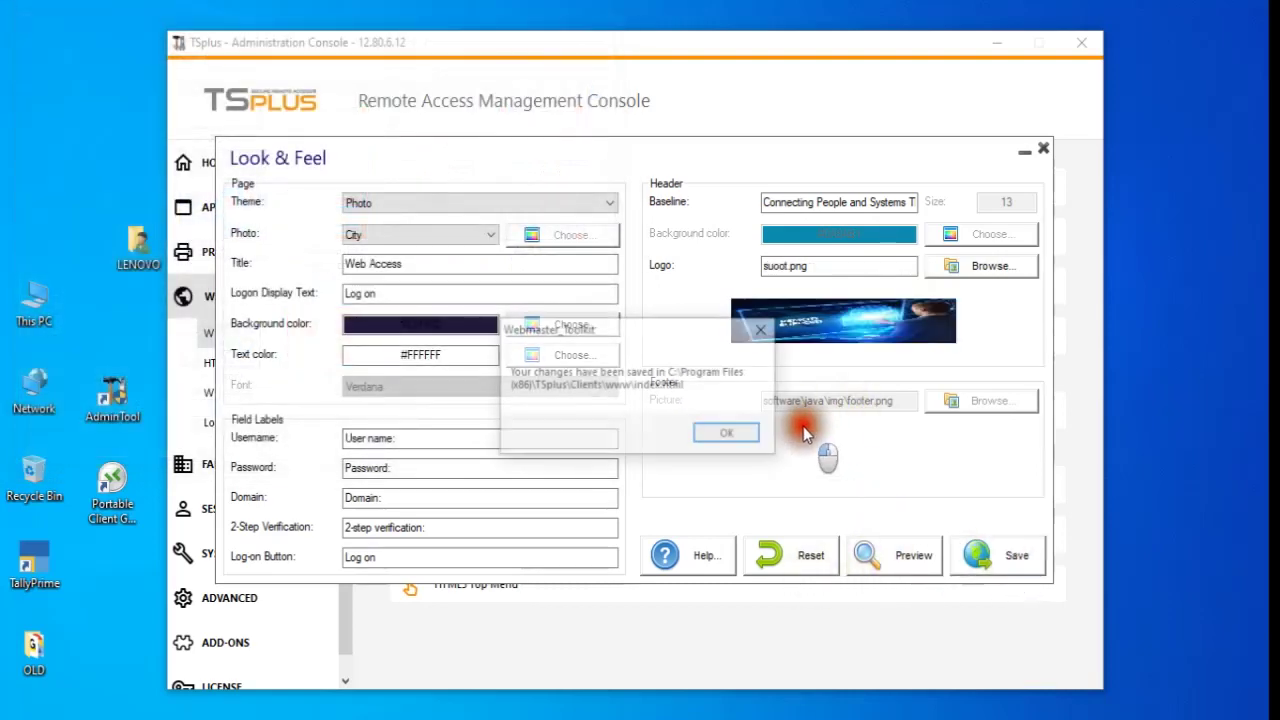
{"action": "left_click", "coordinate": [748, 432]}
{"action": "left_click", "coordinate": [1045, 148]}
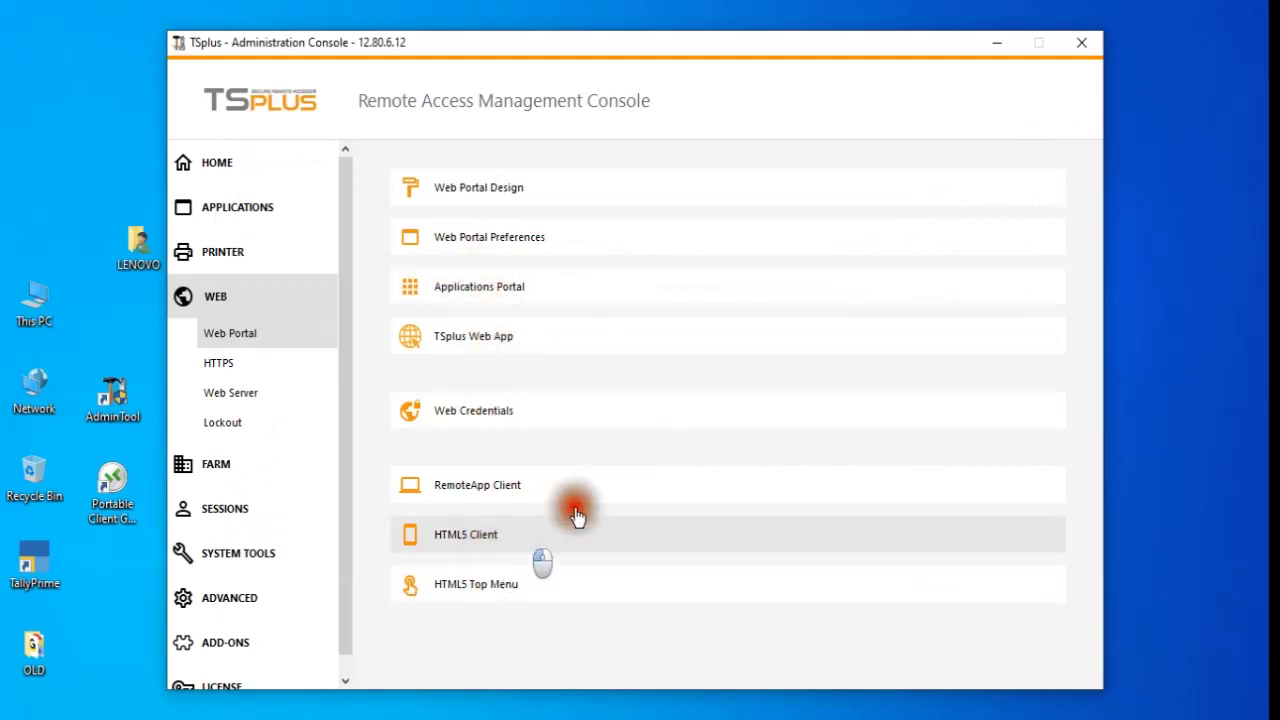
- Set the HTML5 client's soft-keyboard transparency to 72% and save it
{"action": "left_click", "coordinate": [485, 540]}
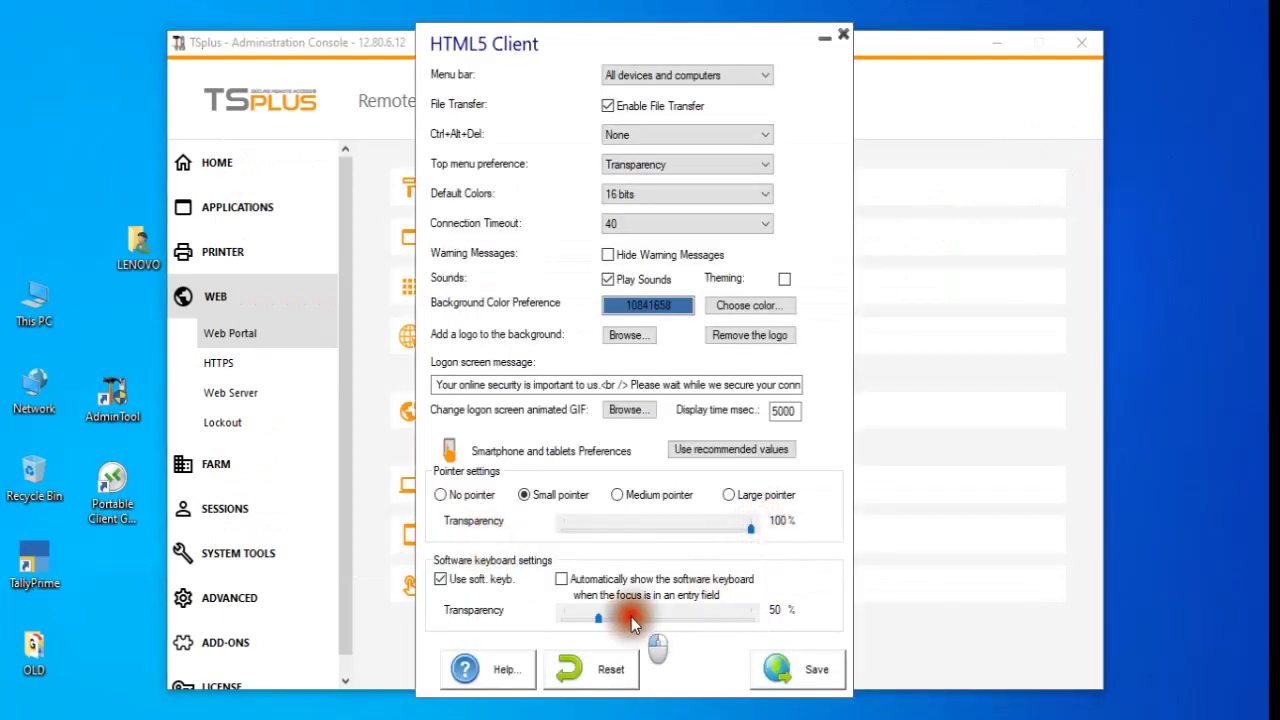
{"action": "left_click", "coordinate": [719, 620]}
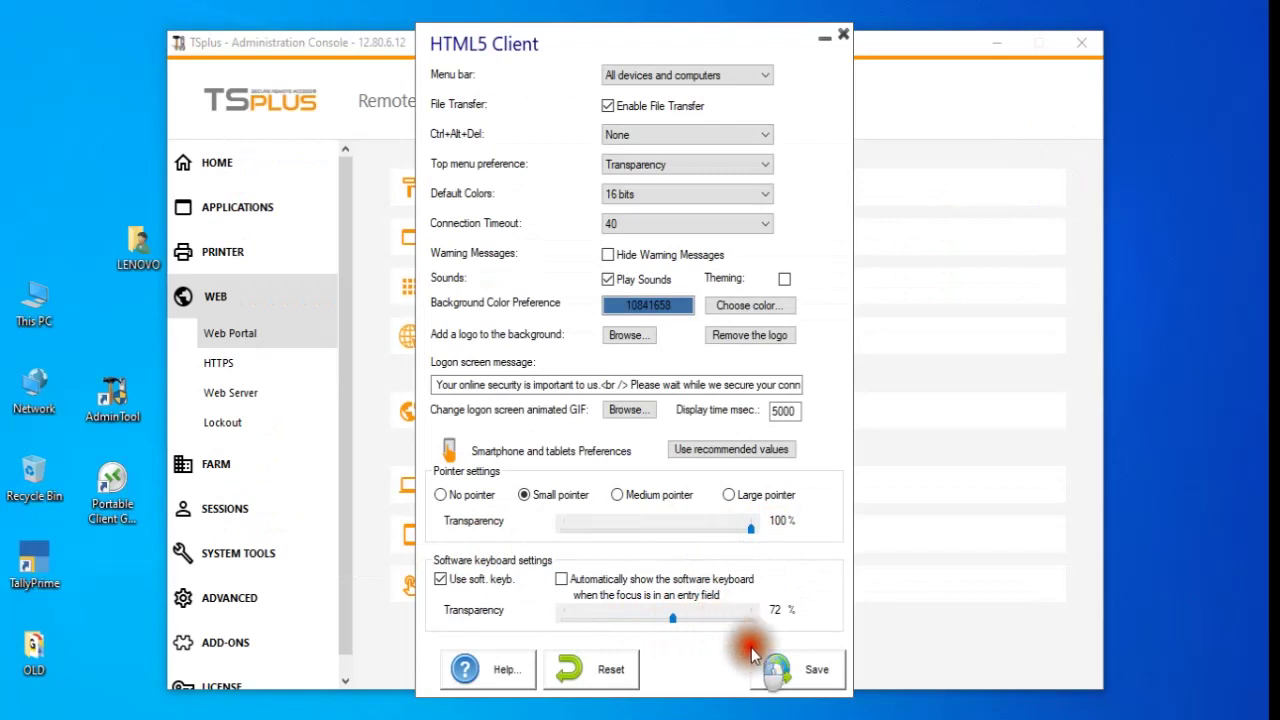
{"action": "left_click", "coordinate": [778, 666]}
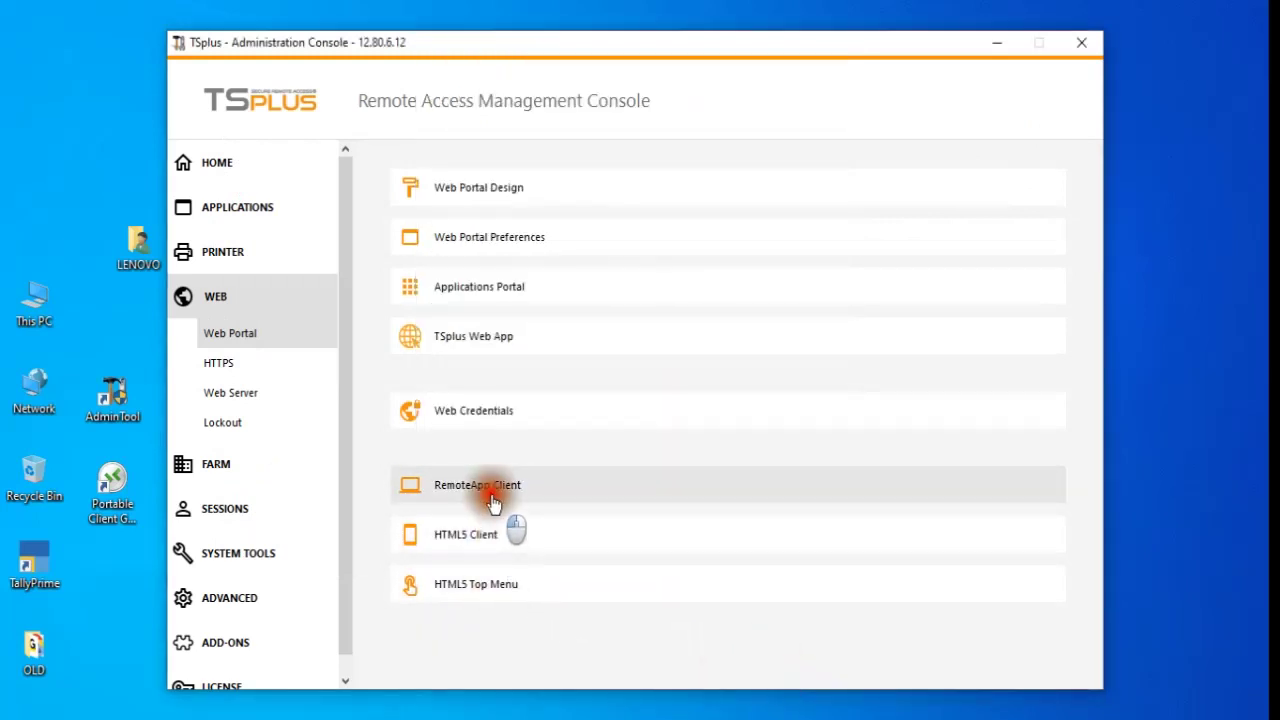
- Set the web portal to use TSplus file selection and not remember the last login, then save
{"action": "left_click", "coordinate": [477, 250]}
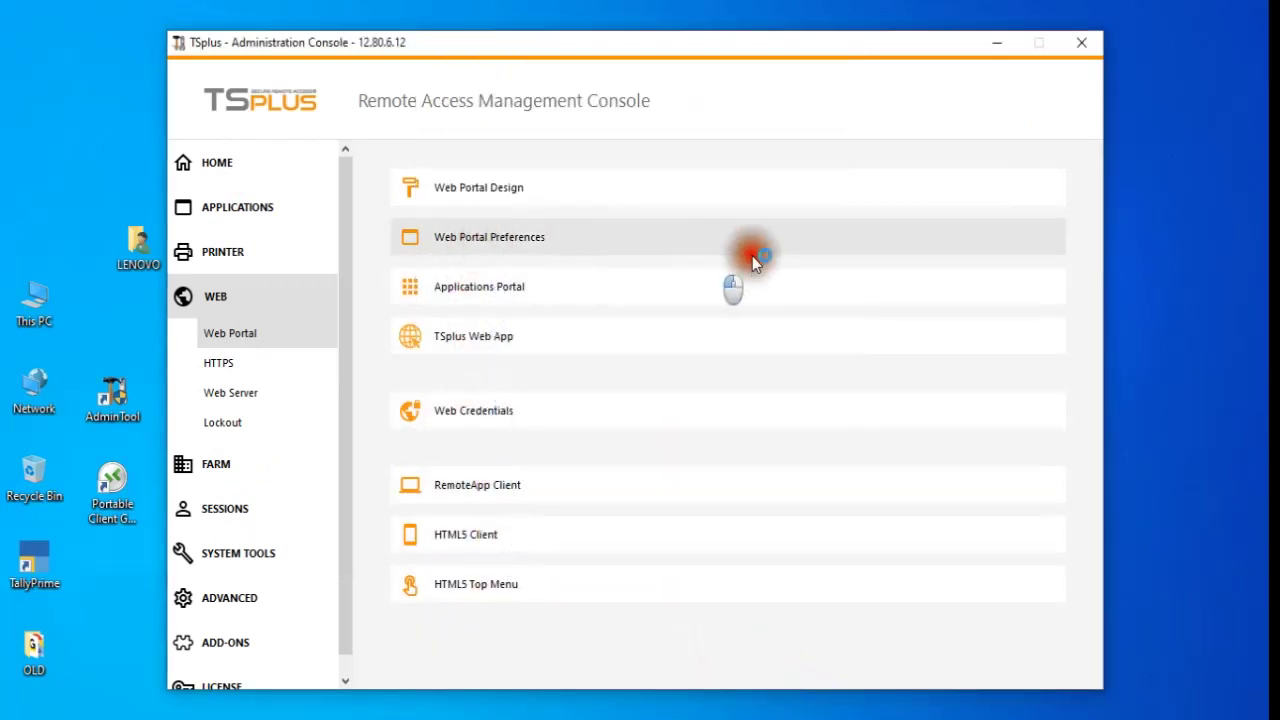
{"action": "left_click", "coordinate": [672, 607]}
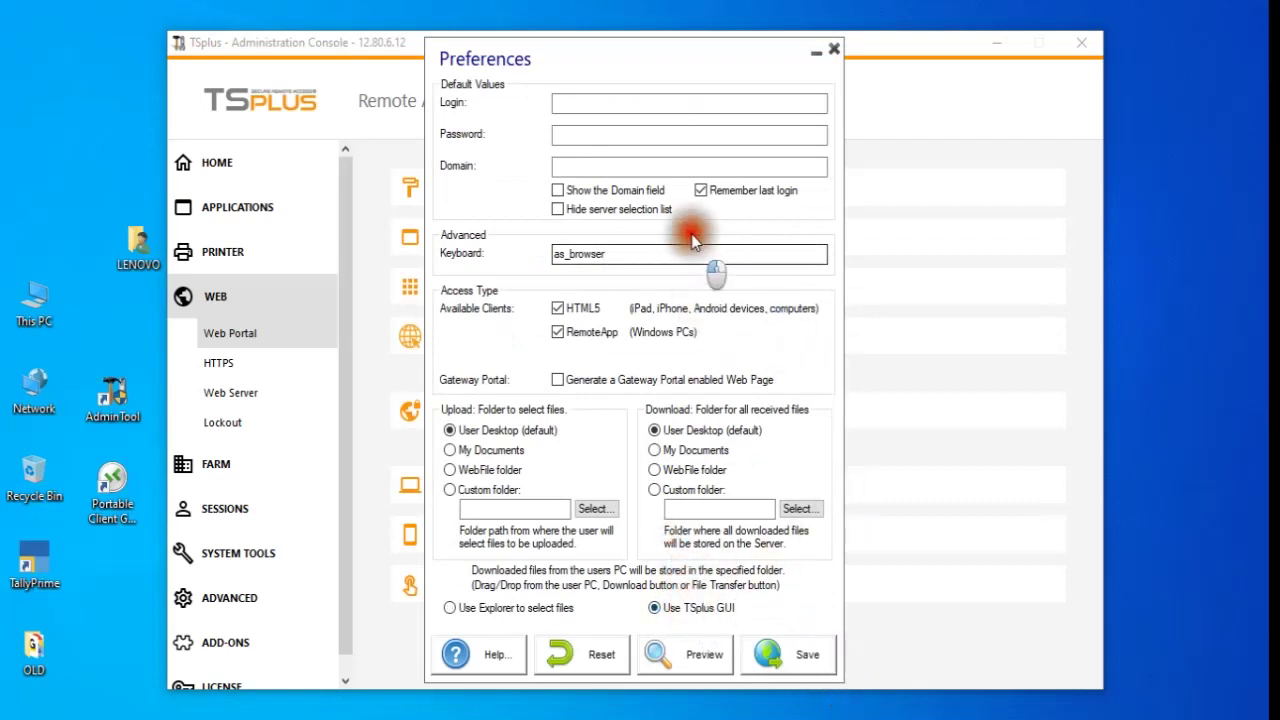
{"action": "left_click", "coordinate": [714, 190]}
{"action": "left_click", "coordinate": [810, 648]}
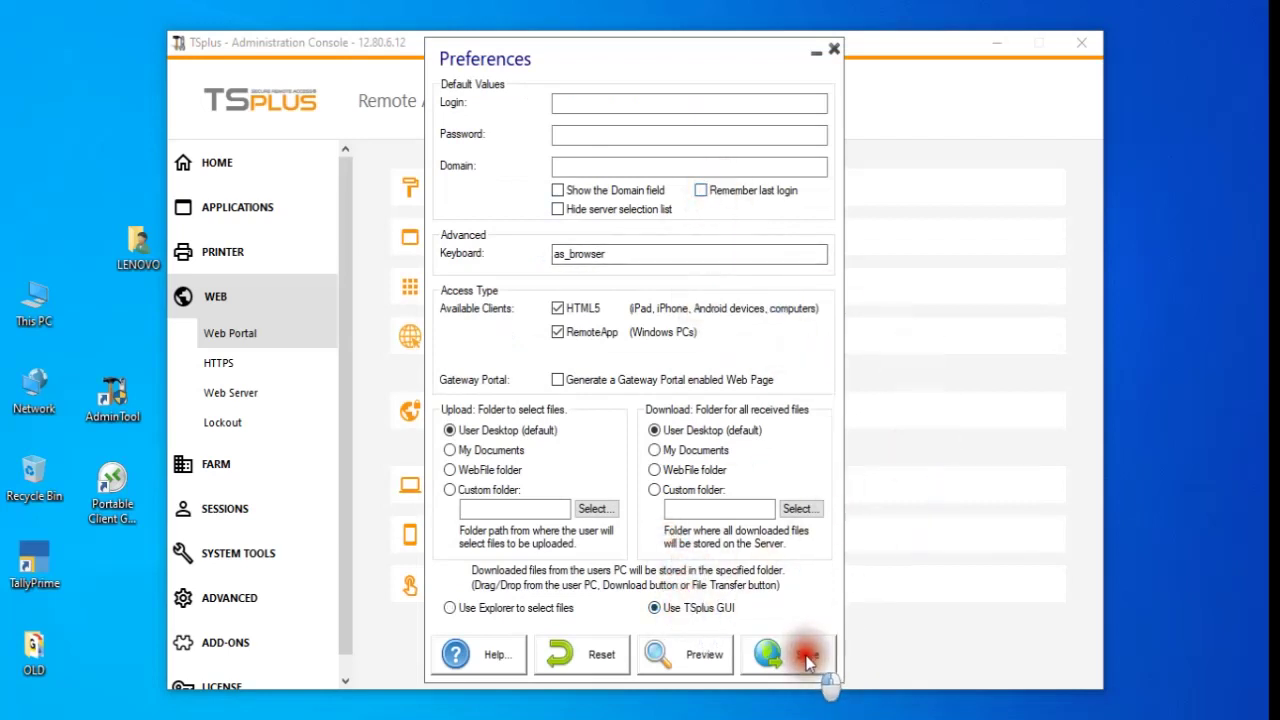
{"action": "left_click", "coordinate": [797, 432]}
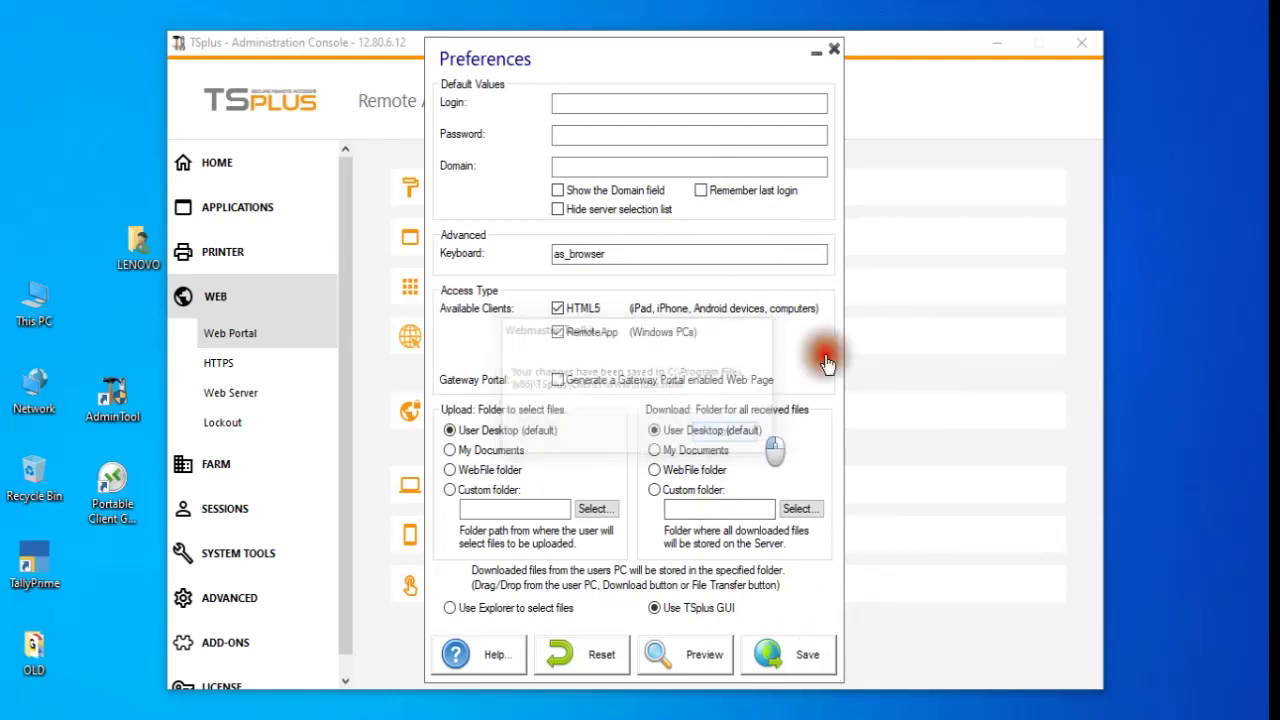
{"action": "left_click", "coordinate": [836, 49]}
{"action": "left_click", "coordinate": [247, 207]}
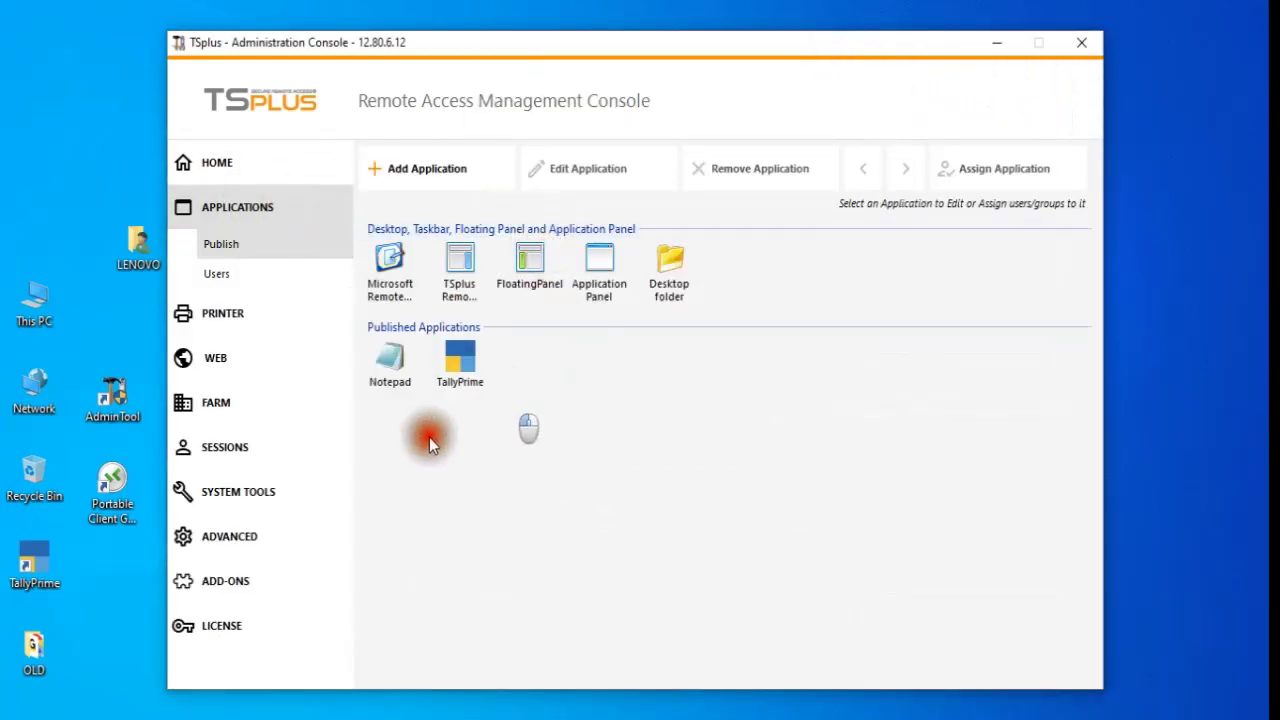
- Assign TallyPrime to the local user 'test', save, and minimize the console
{"action": "left_click", "coordinate": [465, 360]}
{"action": "left_click", "coordinate": [1000, 172]}
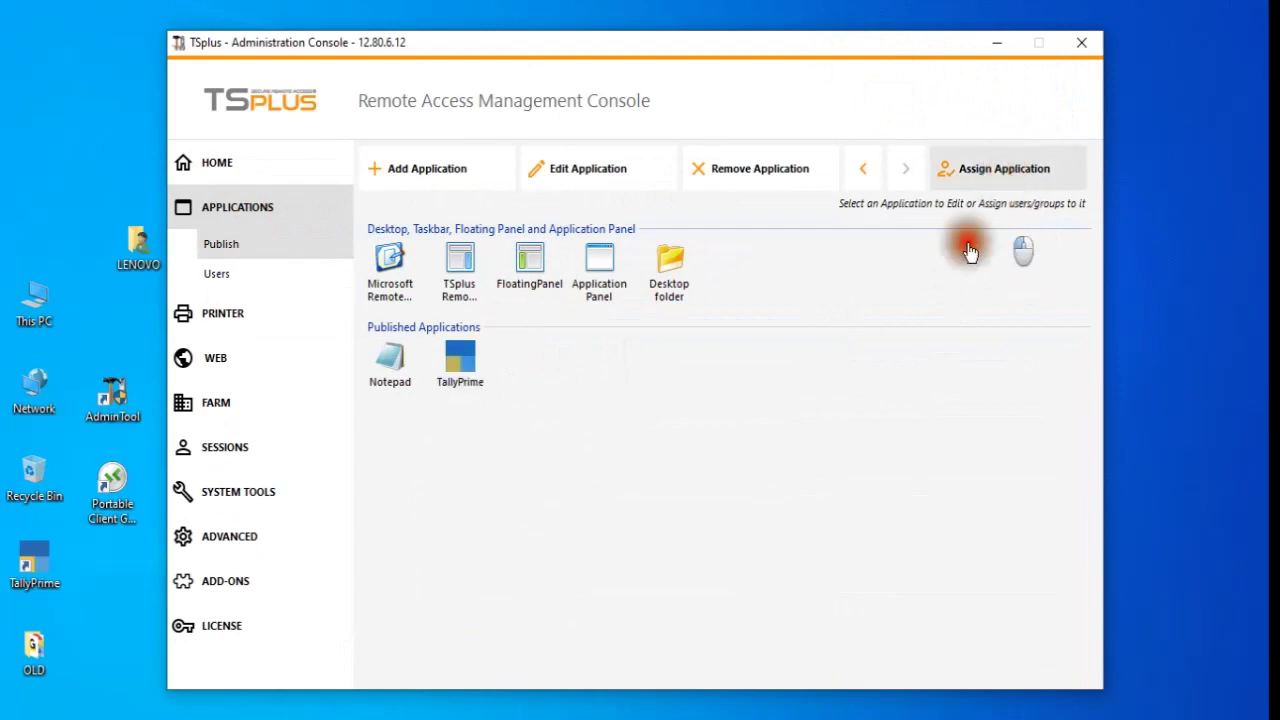
{"action": "left_click", "coordinate": [522, 494]}
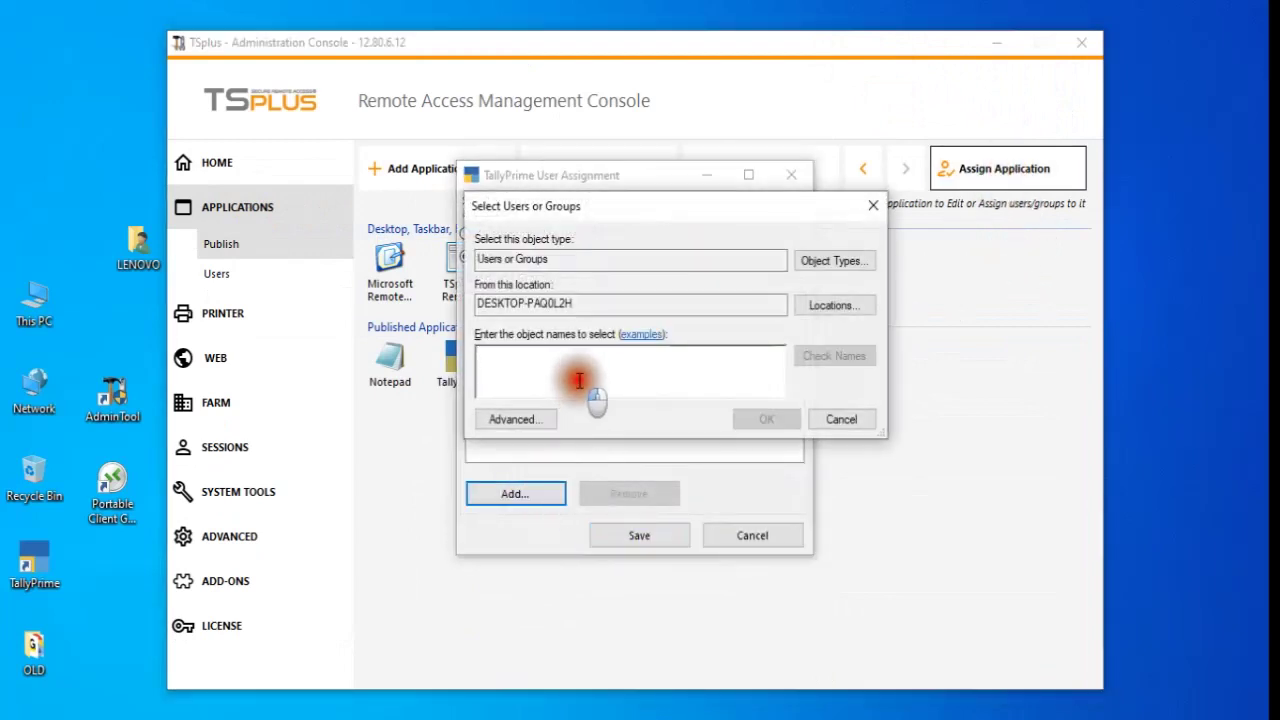
{"action": "type", "text": "test"}
{"action": "left_click", "coordinate": [833, 356]}
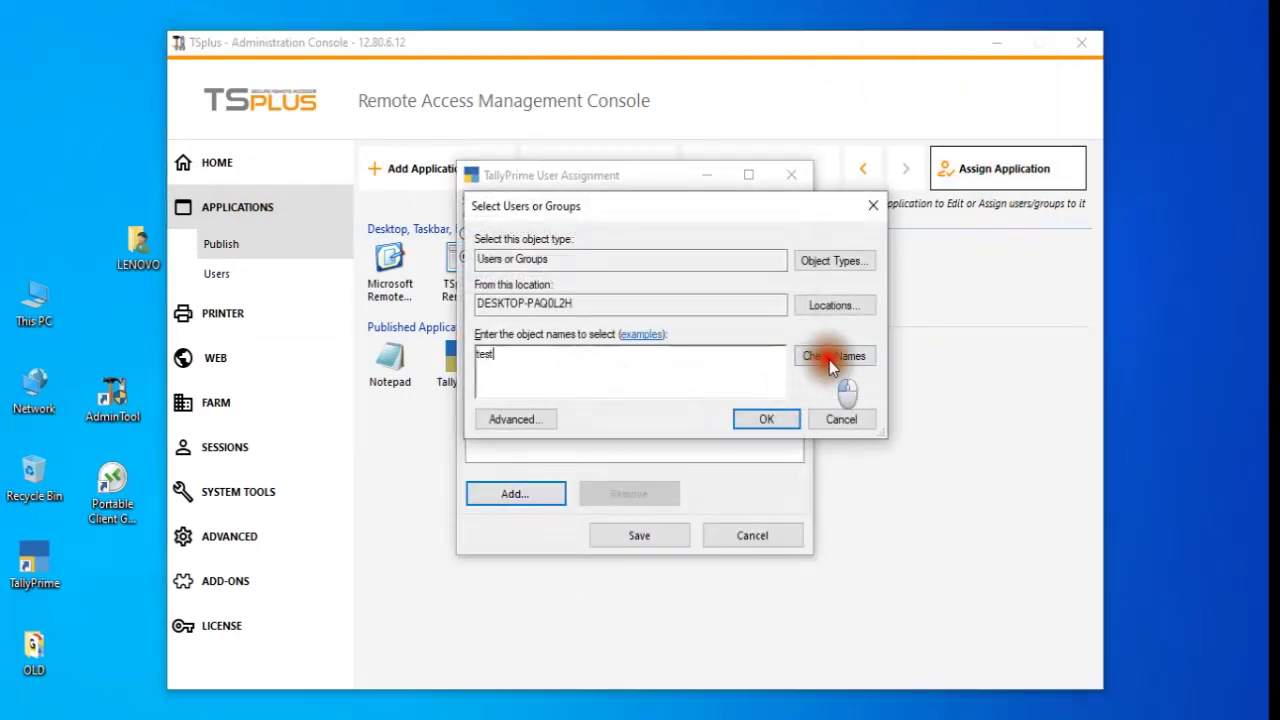
{"action": "left_click", "coordinate": [766, 419]}
{"action": "left_click", "coordinate": [643, 536]}
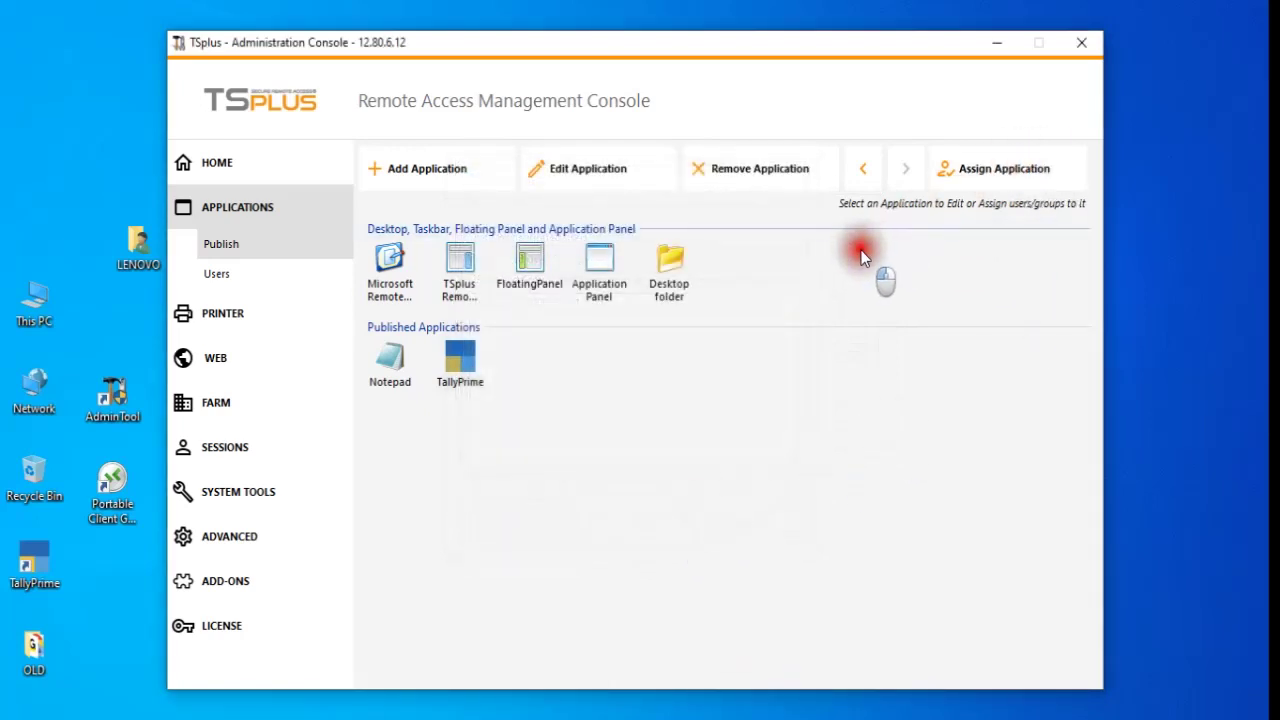
{"action": "left_click", "coordinate": [714, 400]}
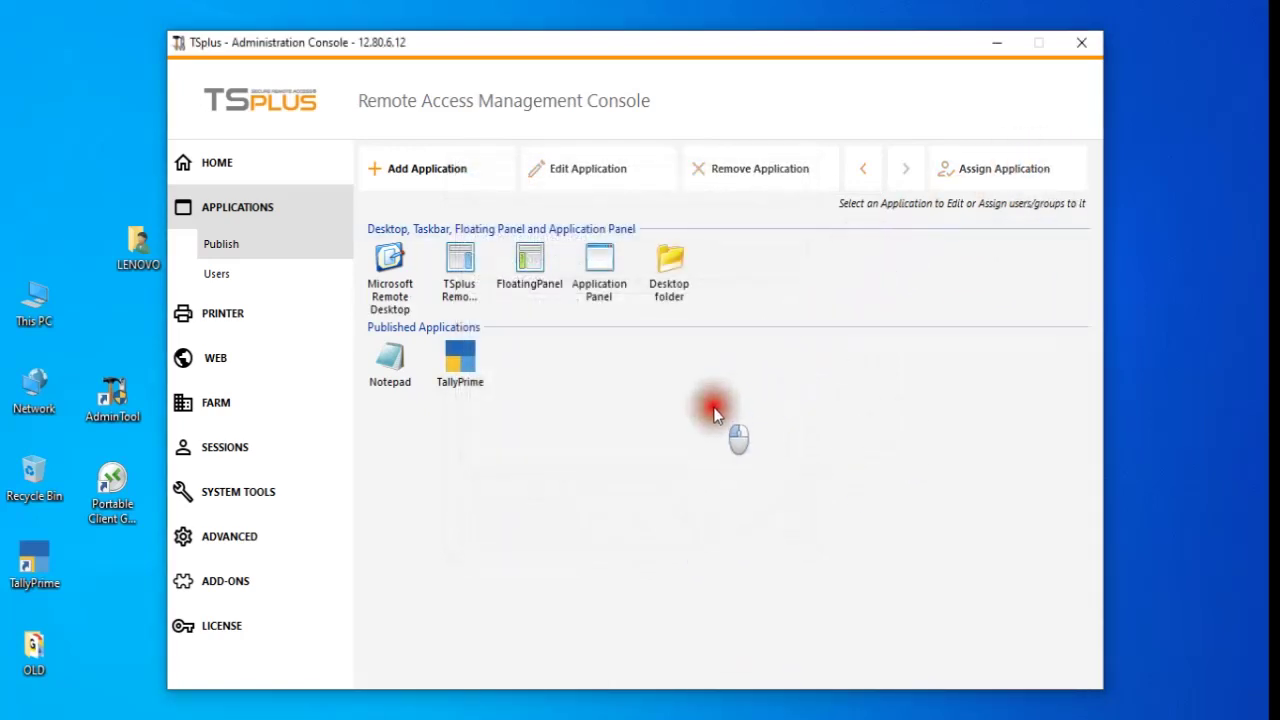
{"action": "left_click", "coordinate": [1004, 44]}
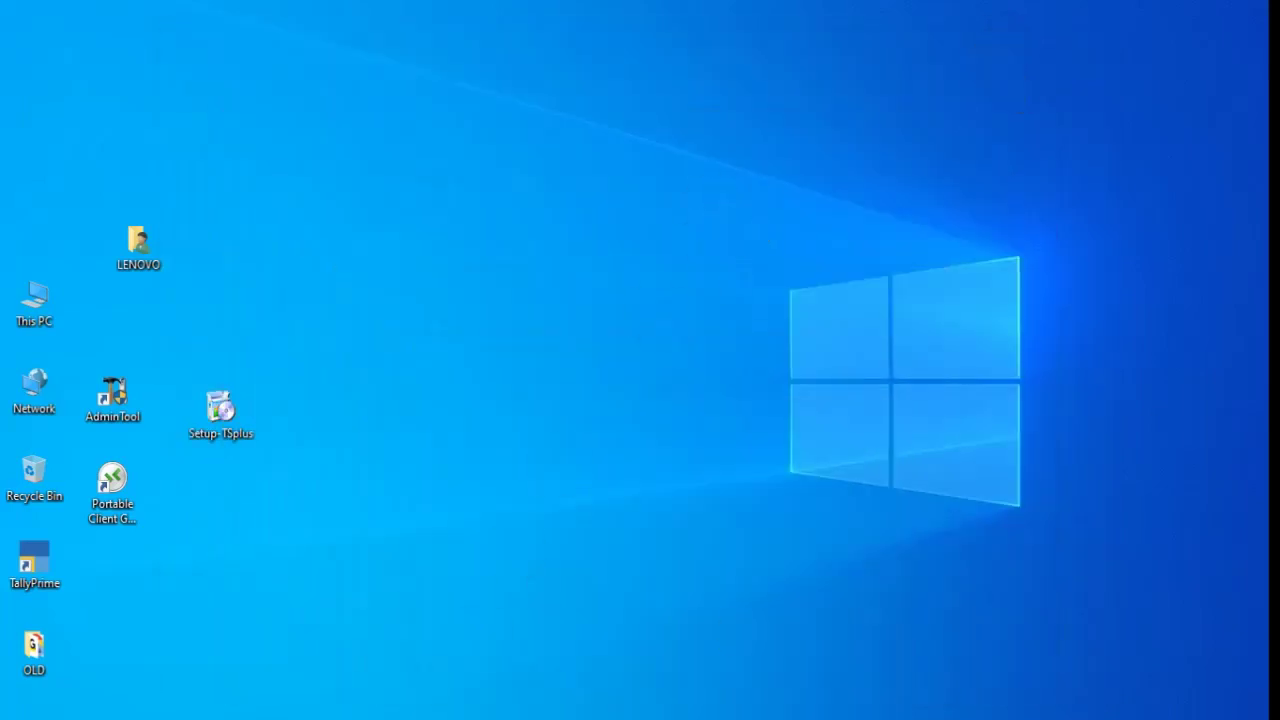
- Load 192.168.1.105:3389 in the phone's Chrome to reach the TSplus portal login
{"action": "key", "text": "alt+Tab"}
{"action": "left_click", "coordinate": [251, 166]}
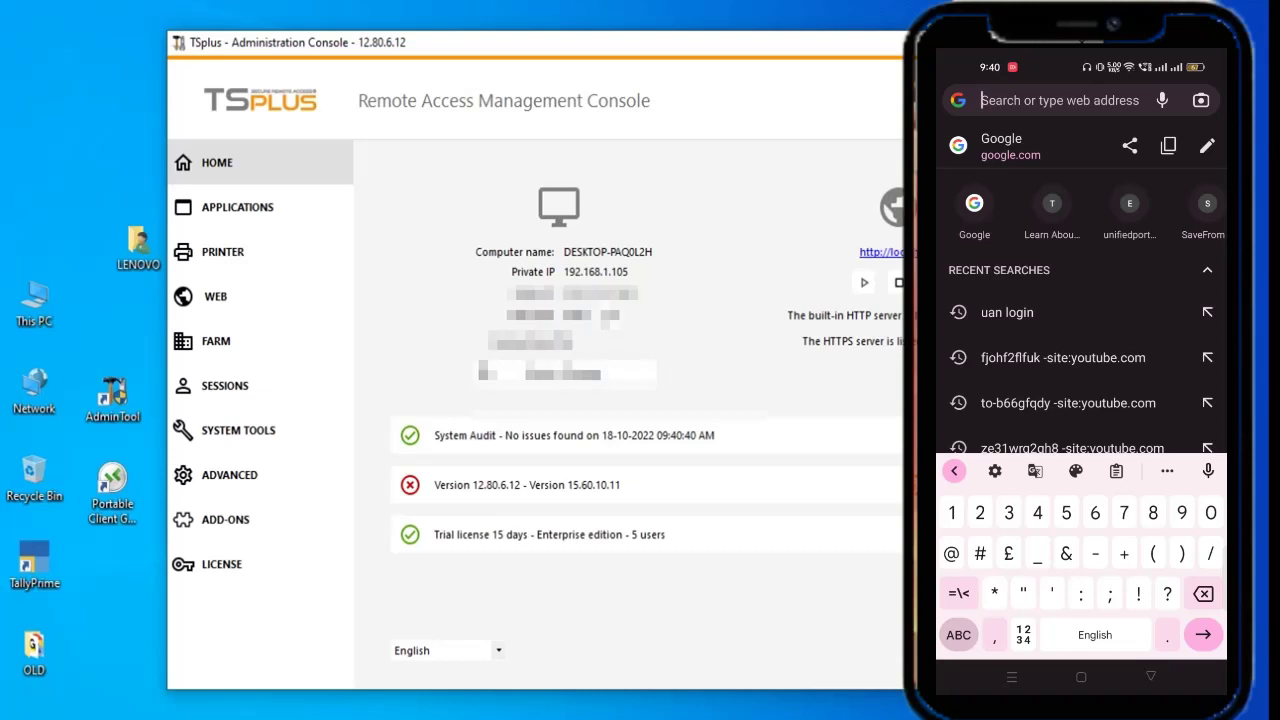
{"action": "type", "text": "192."}
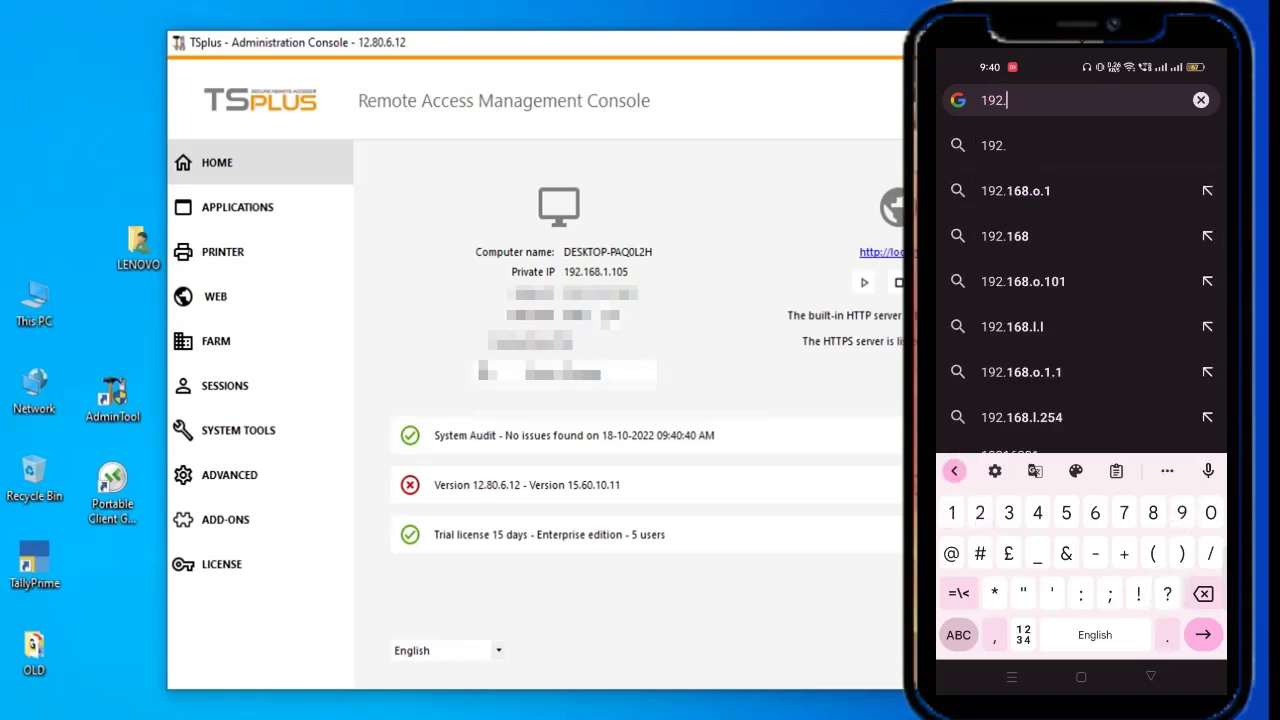
{"action": "type", "text": "168"}
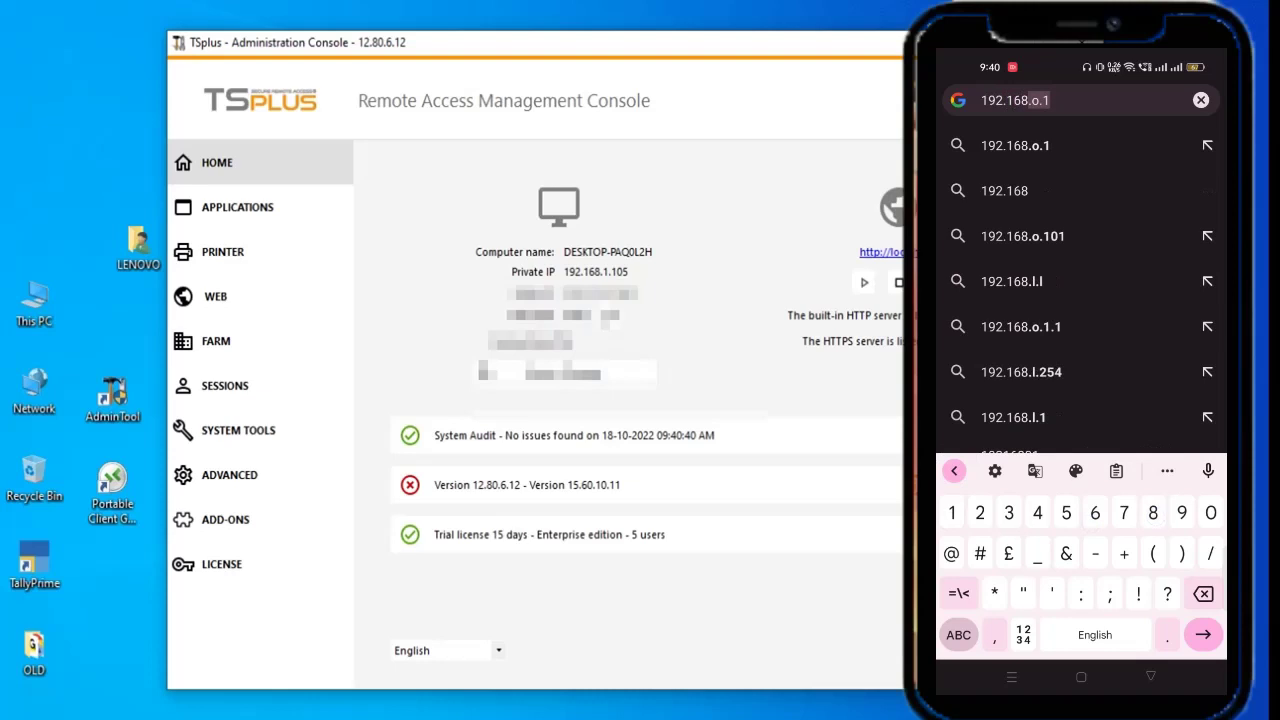
{"action": "type", "text": ".1.1"}
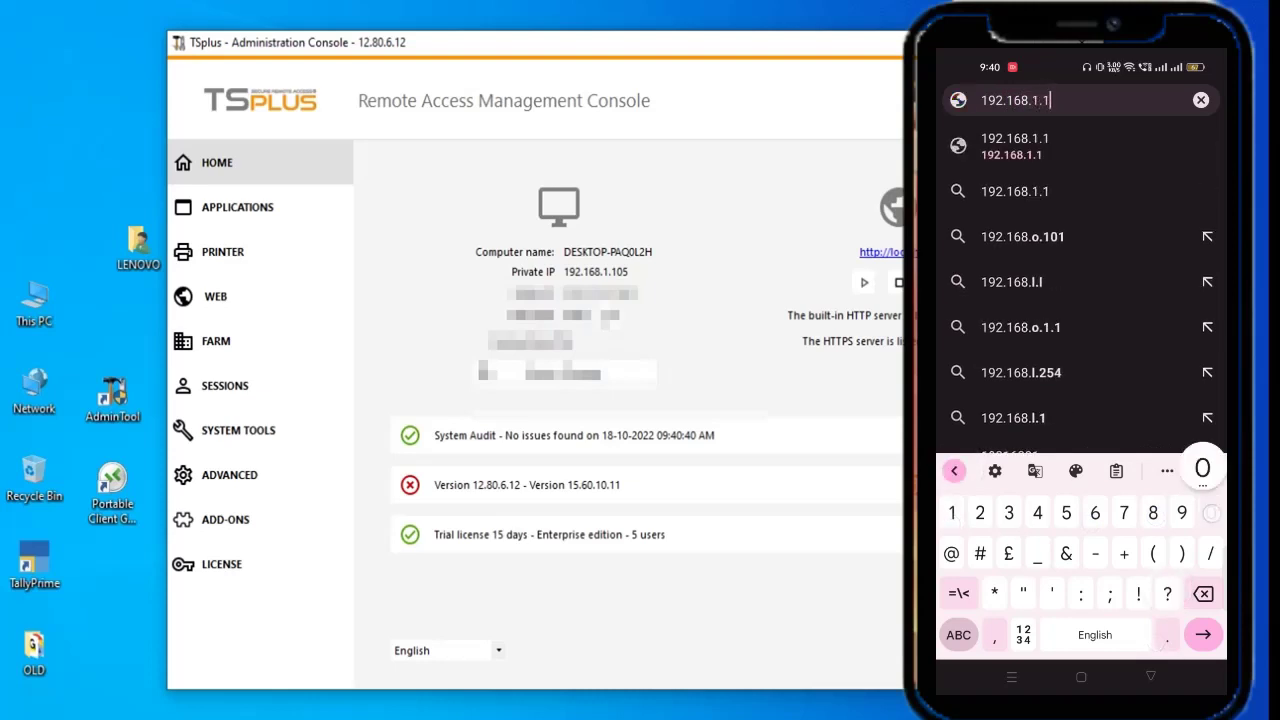
{"action": "type", "text": "05"}
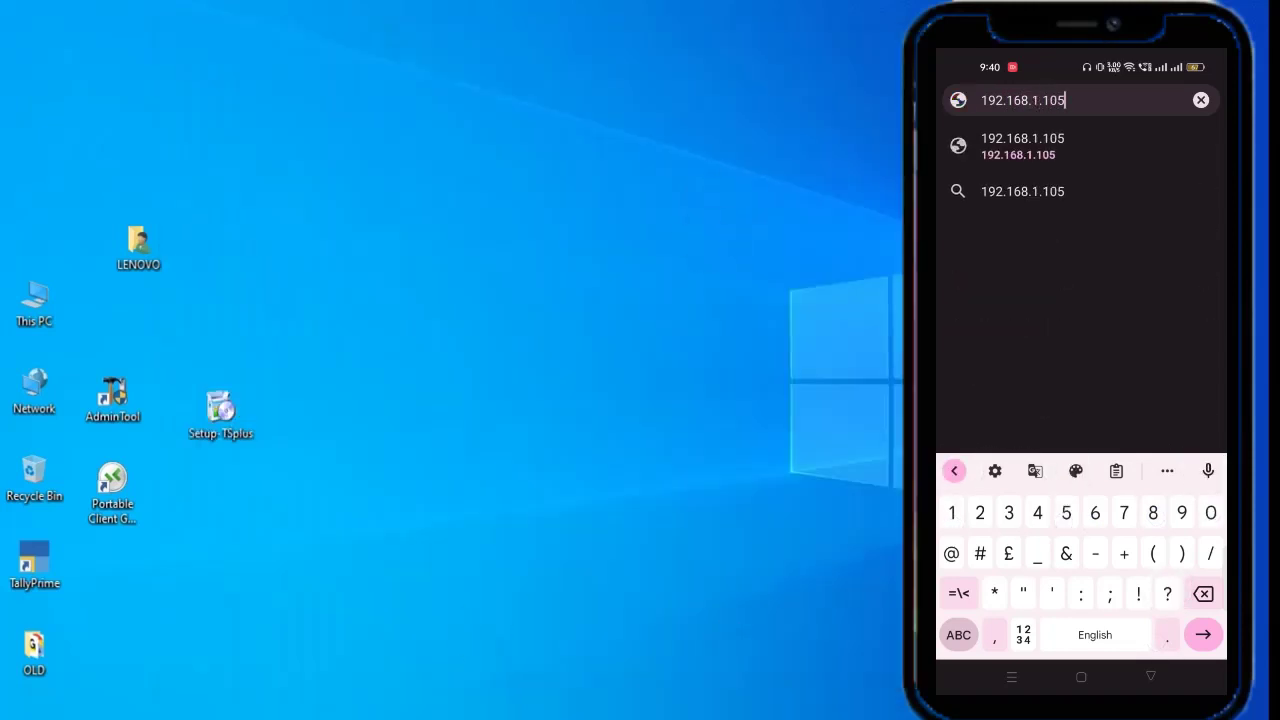
{"action": "key", "text": "alt+Tab"}
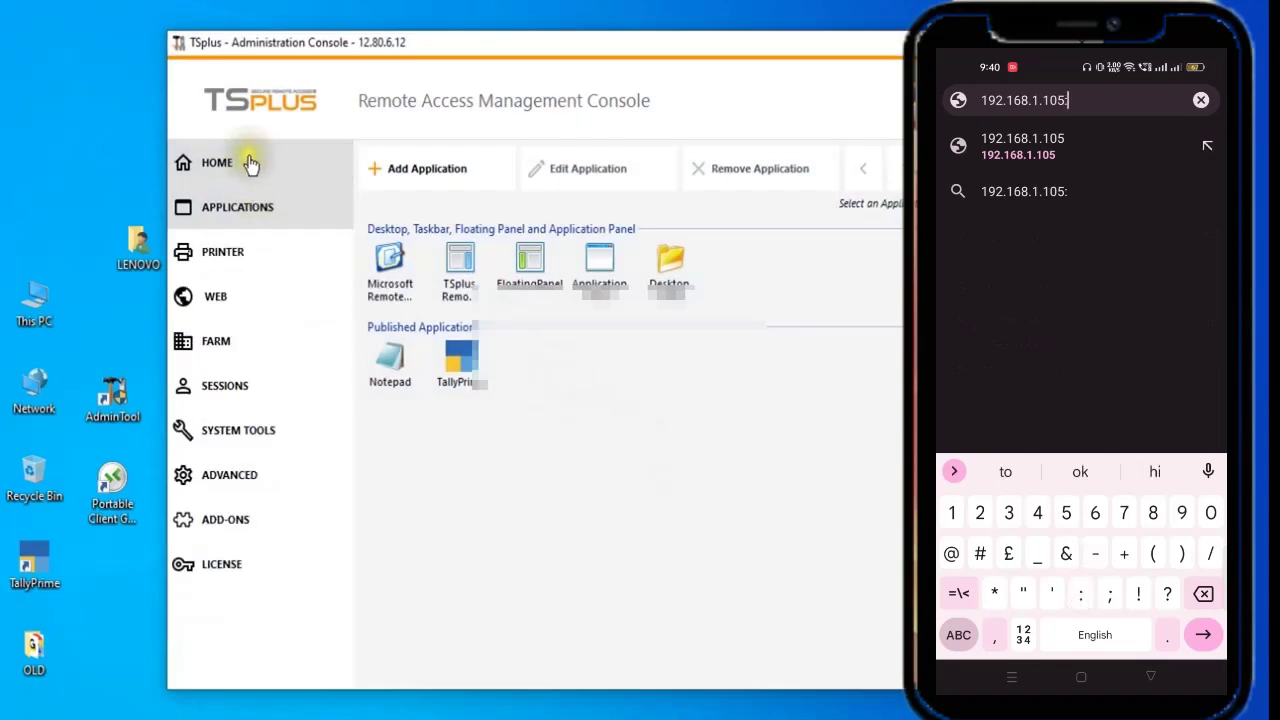
{"action": "left_click", "coordinate": [249, 163]}
{"action": "type", "text": ":3389"}
{"action": "key", "text": "Return"}
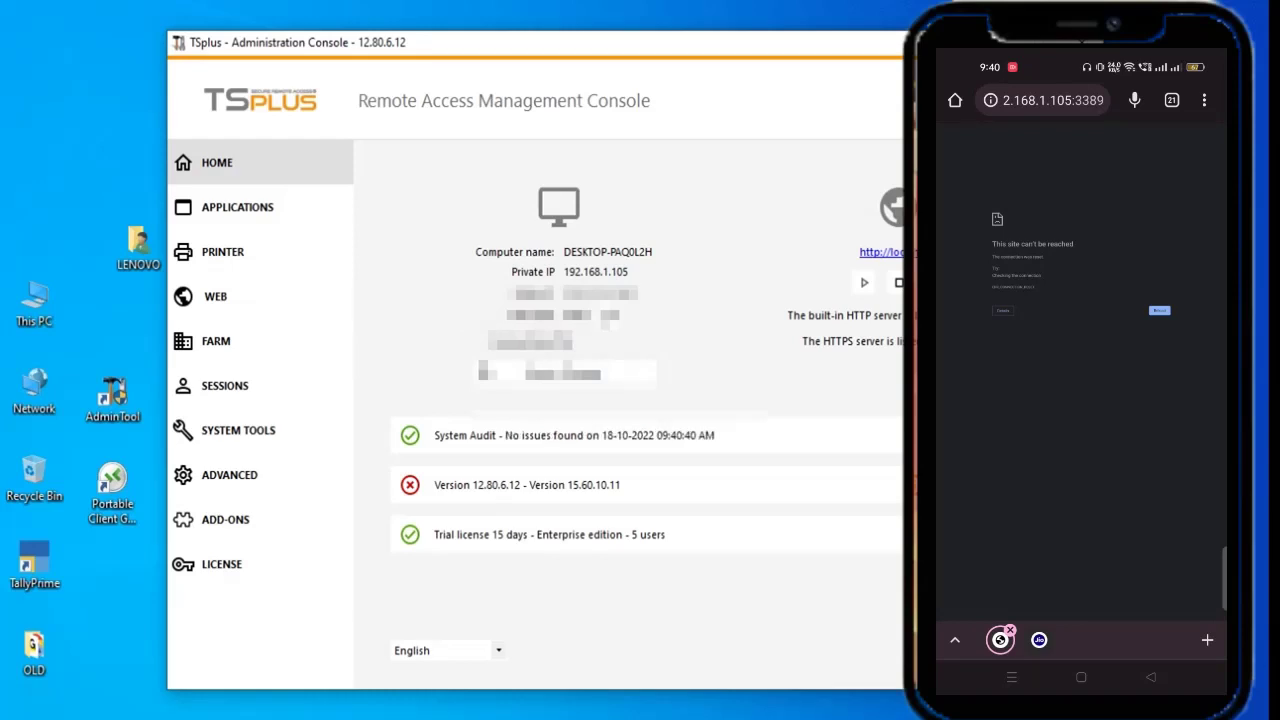
{"action": "left_click", "coordinate": [967, 354]}
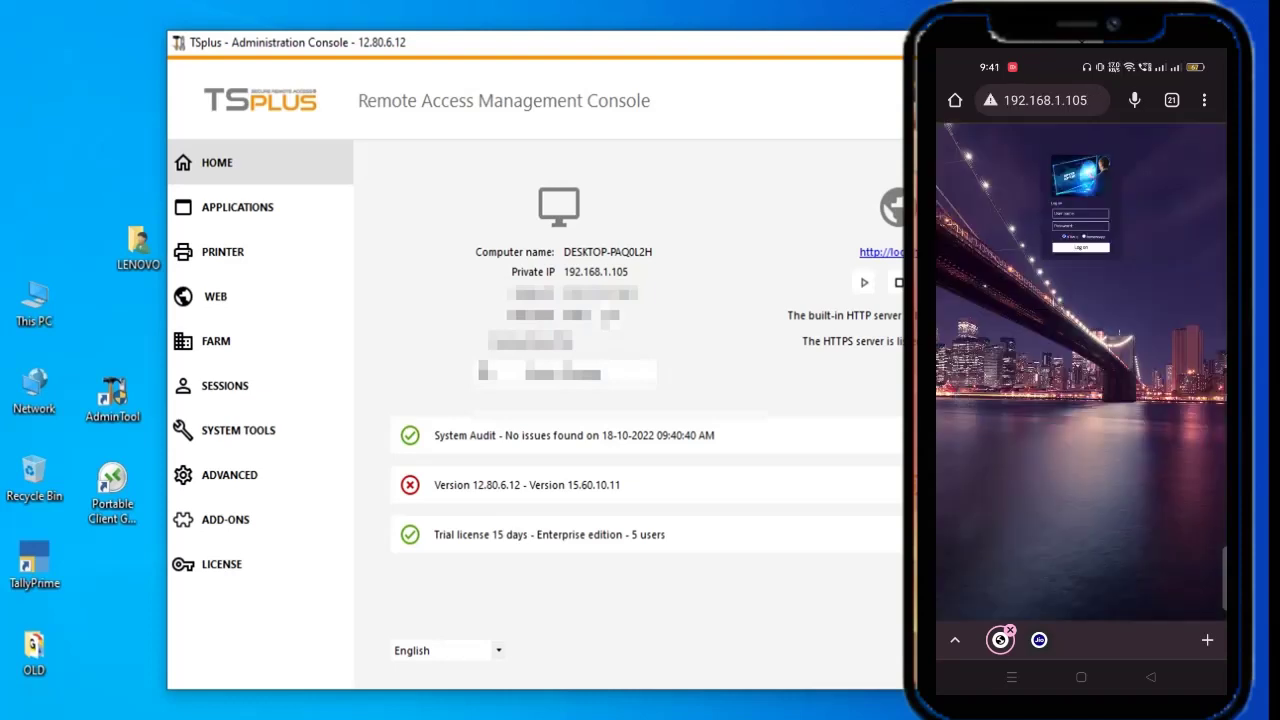
- Log on to the web portal as user 'test' with its password and launch TallyPrime
{"action": "left_click", "coordinate": [1080, 213]}
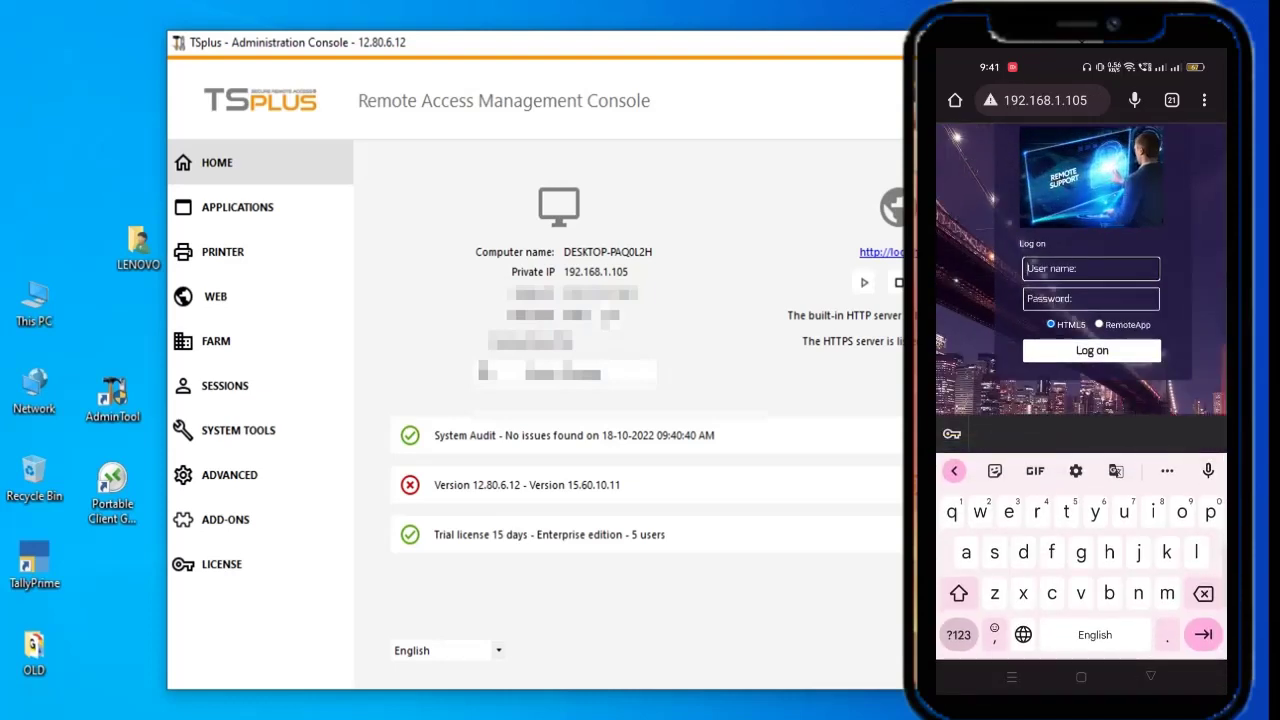
{"action": "type", "text": "test"}
{"action": "left_click", "coordinate": [1040, 297]}
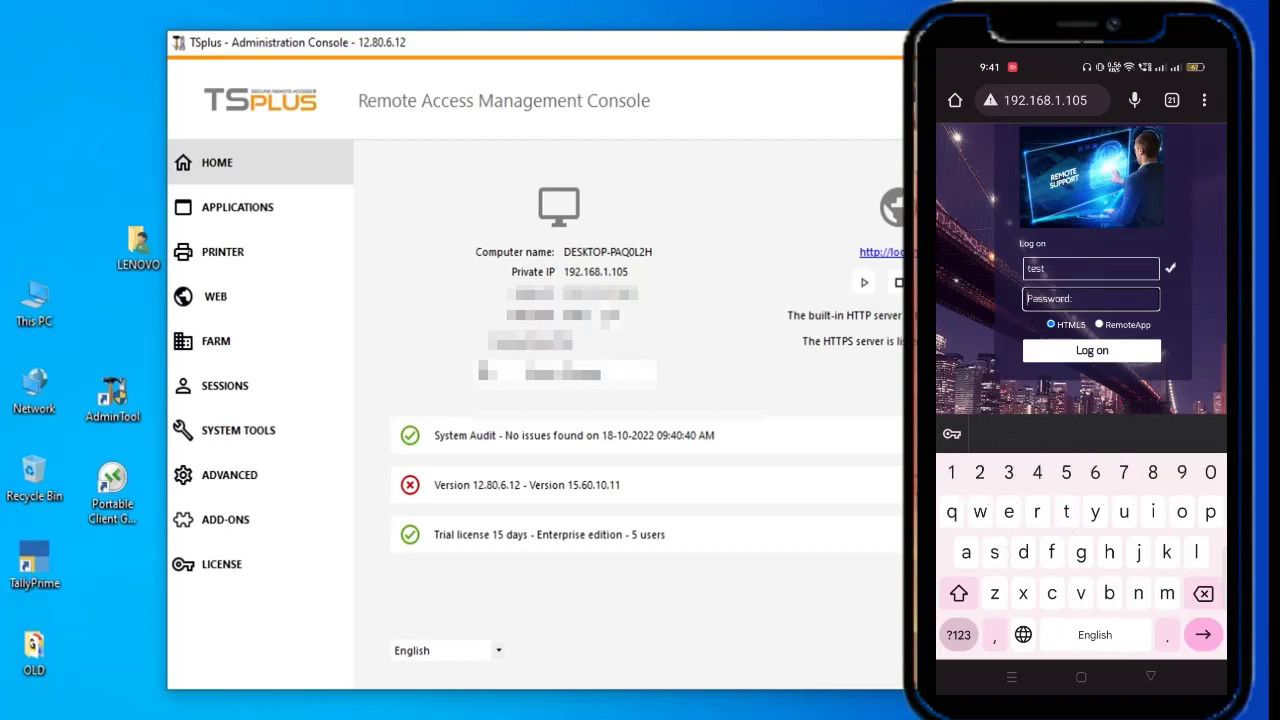
{"action": "type", "text": "1234"}
{"action": "left_click", "coordinate": [1092, 350]}
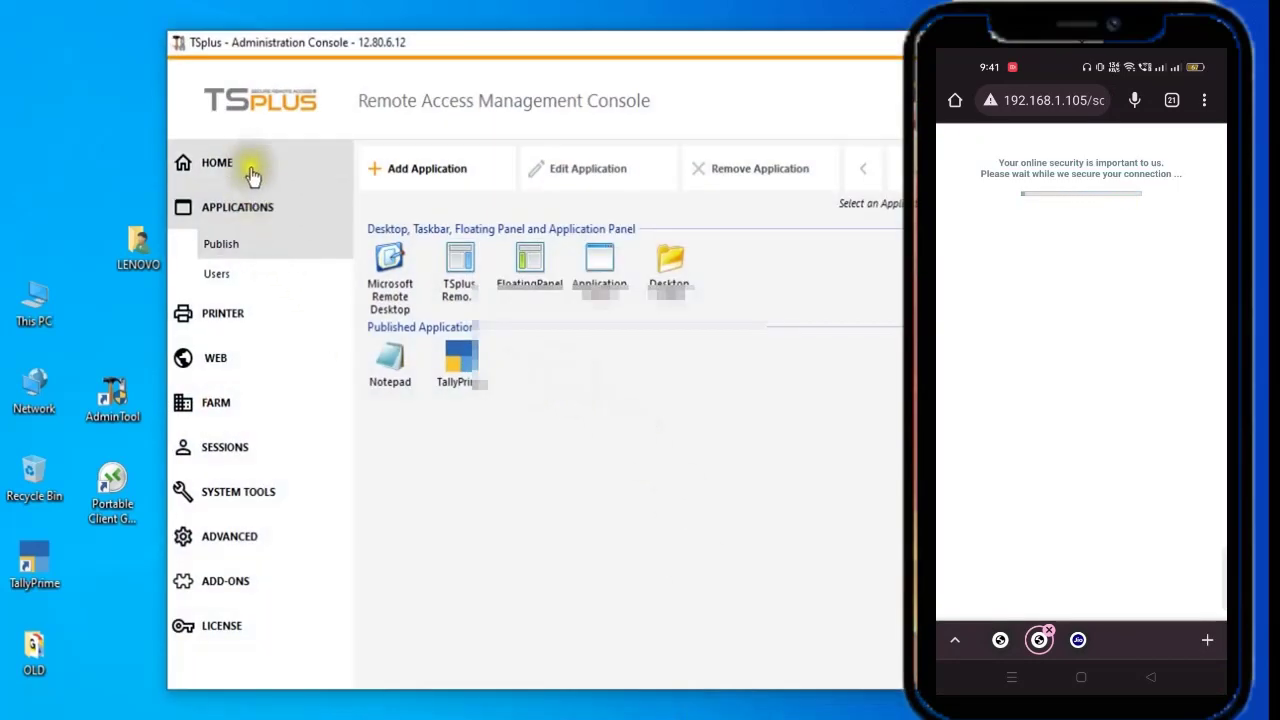
{"action": "left_click", "coordinate": [245, 172]}
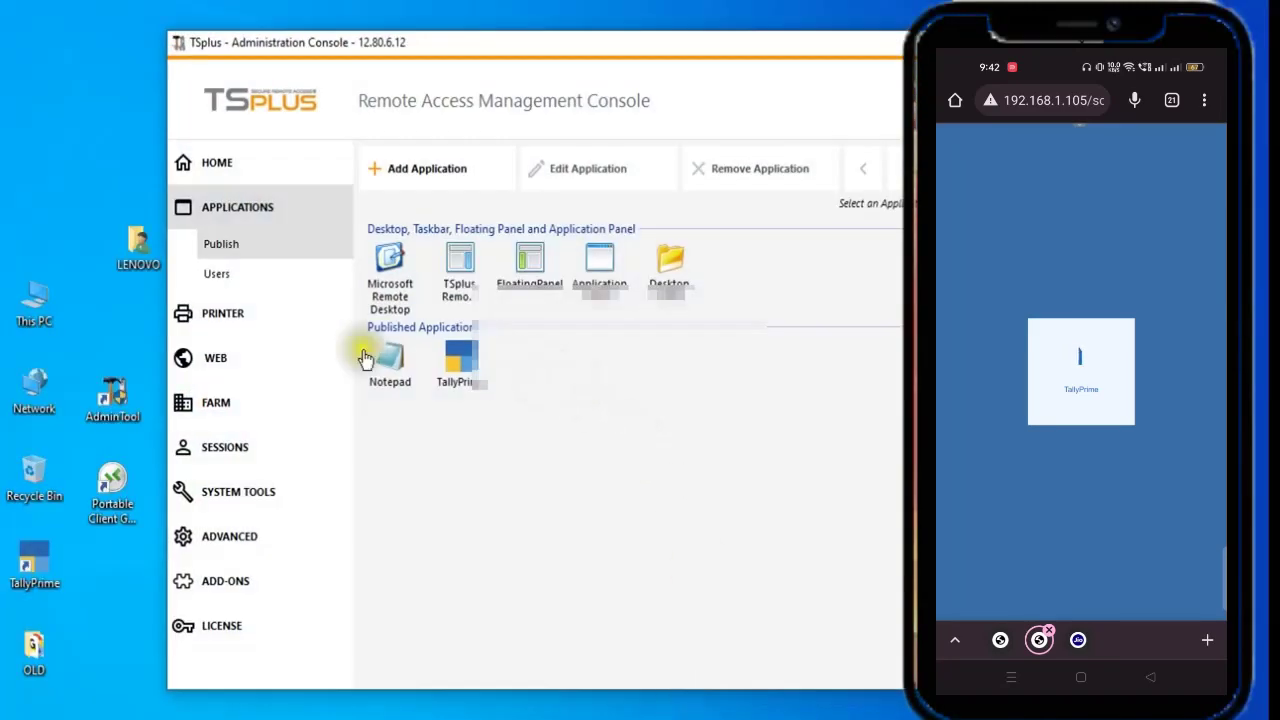
{"action": "left_click", "coordinate": [251, 166]}
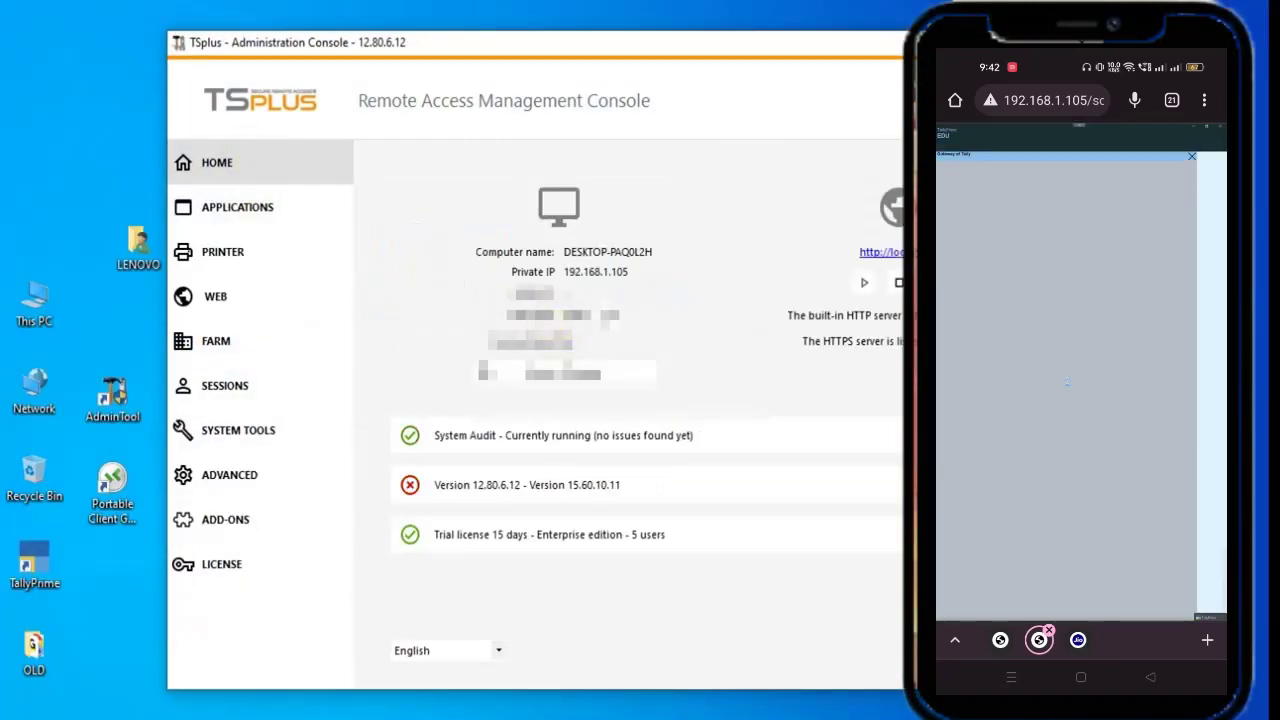